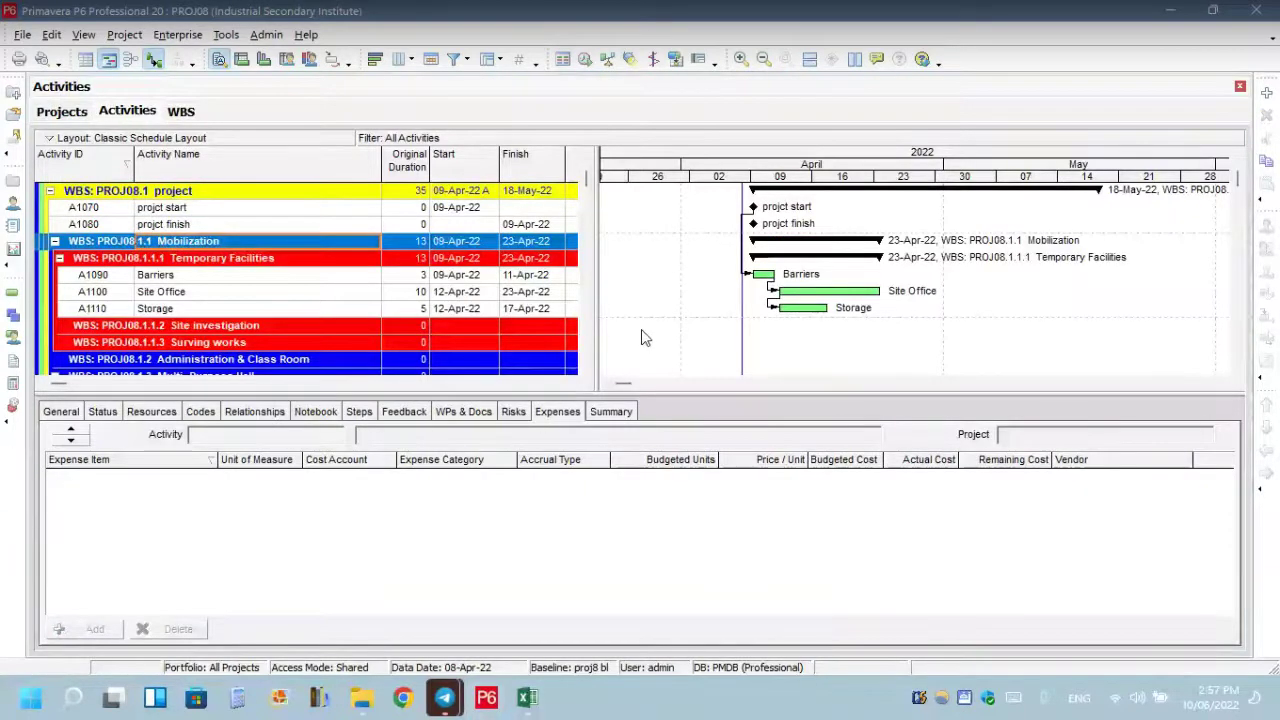
# Review the project's WBS and activity bars from Mobilization to the Water Tank & Pump Room concrete works.
pyautogui.scroll(-1, 645, 338)
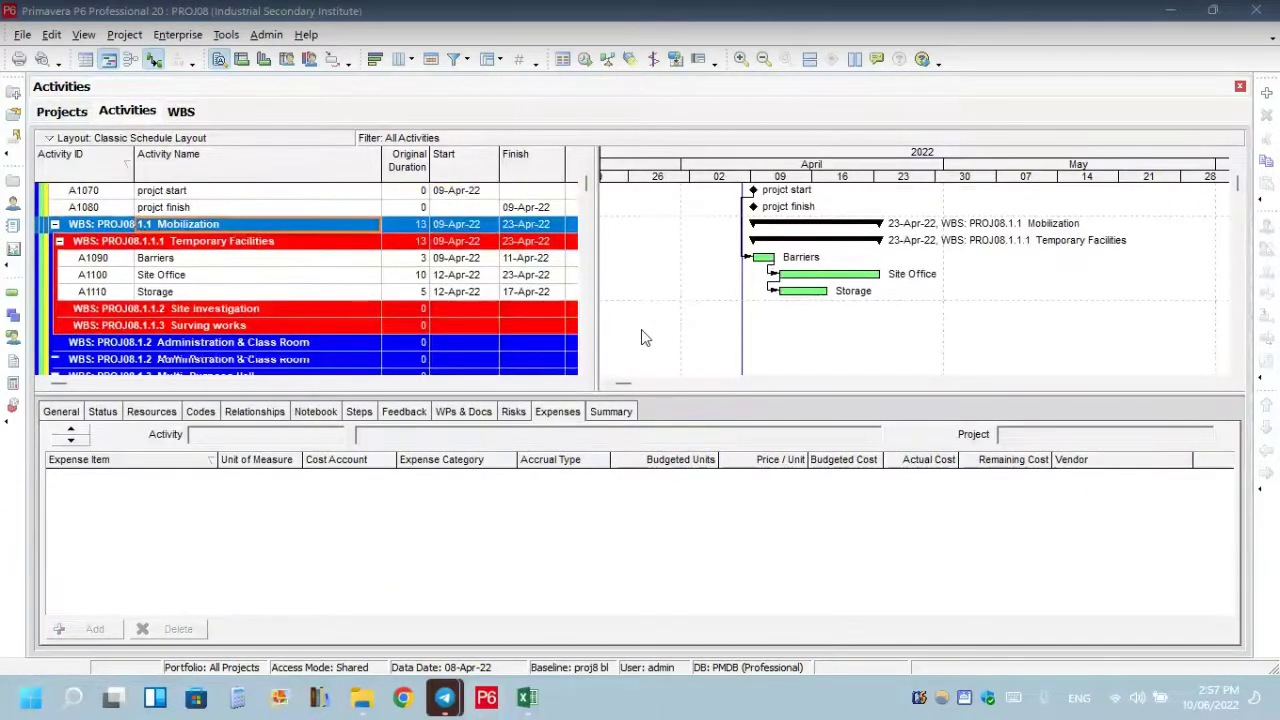
pyautogui.scroll(-1, 645, 338)
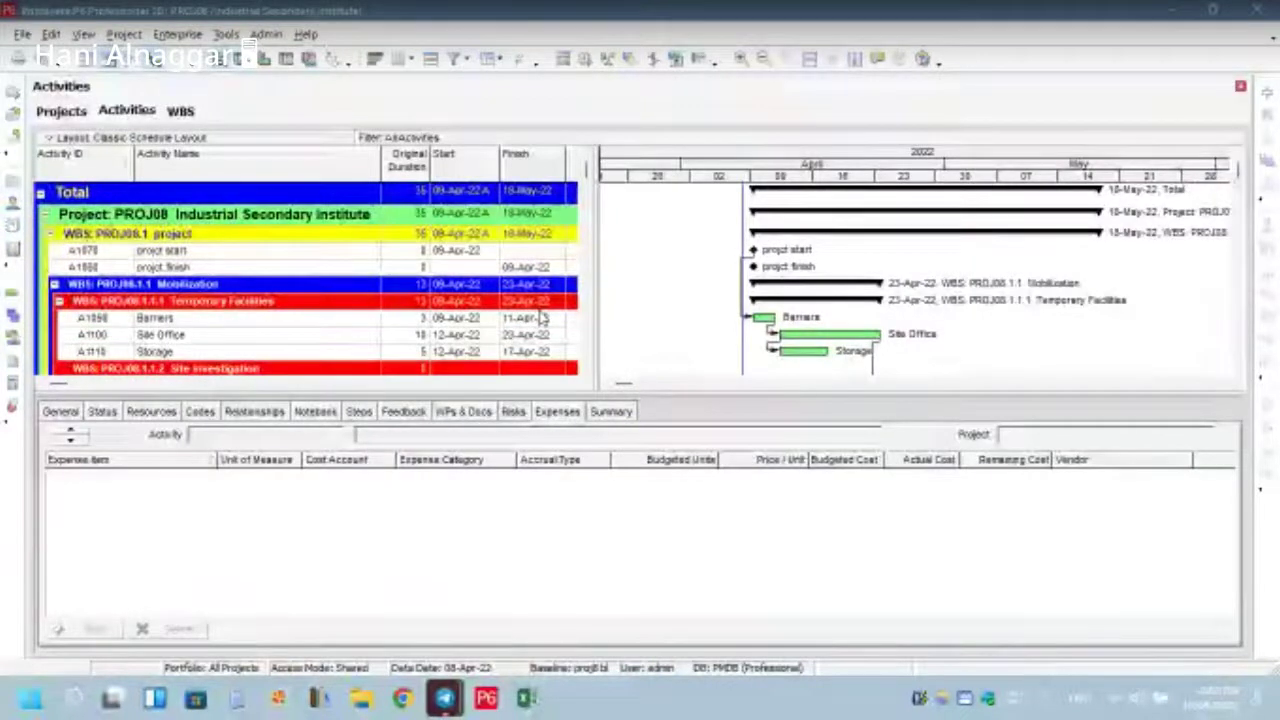
pyautogui.scroll(-10, 540, 318)
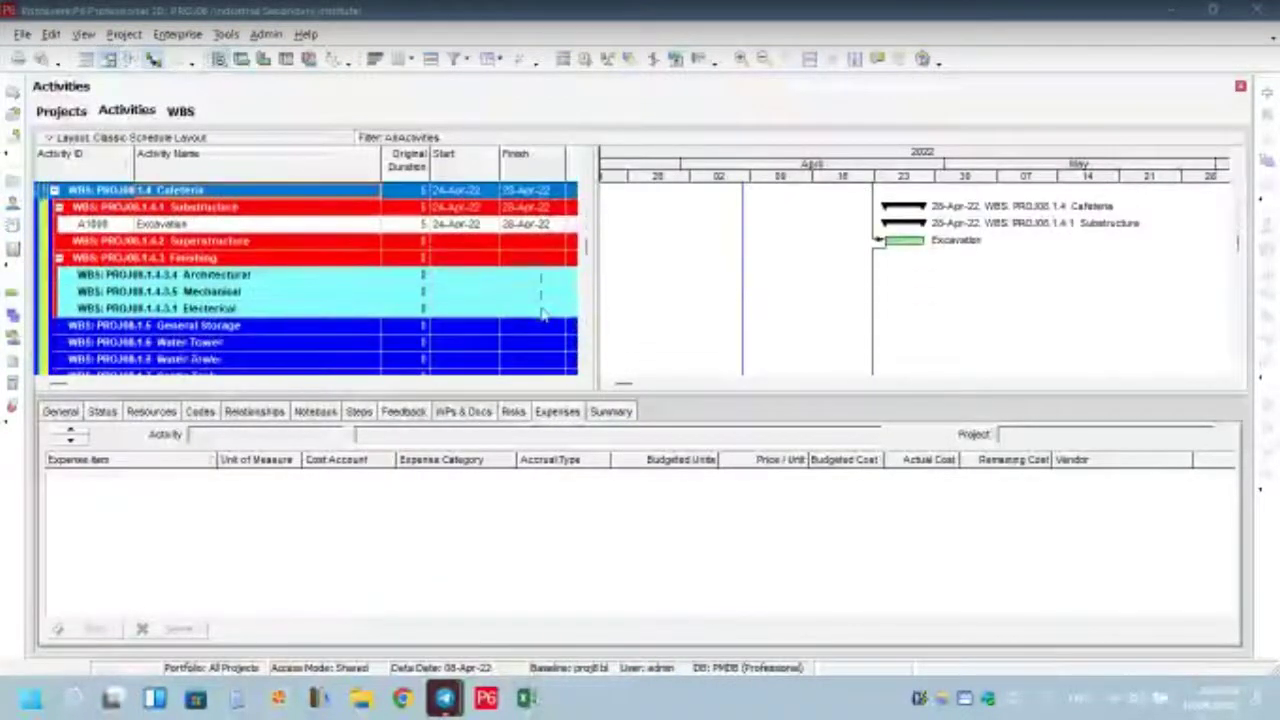
pyautogui.scroll(-3, 540, 315)
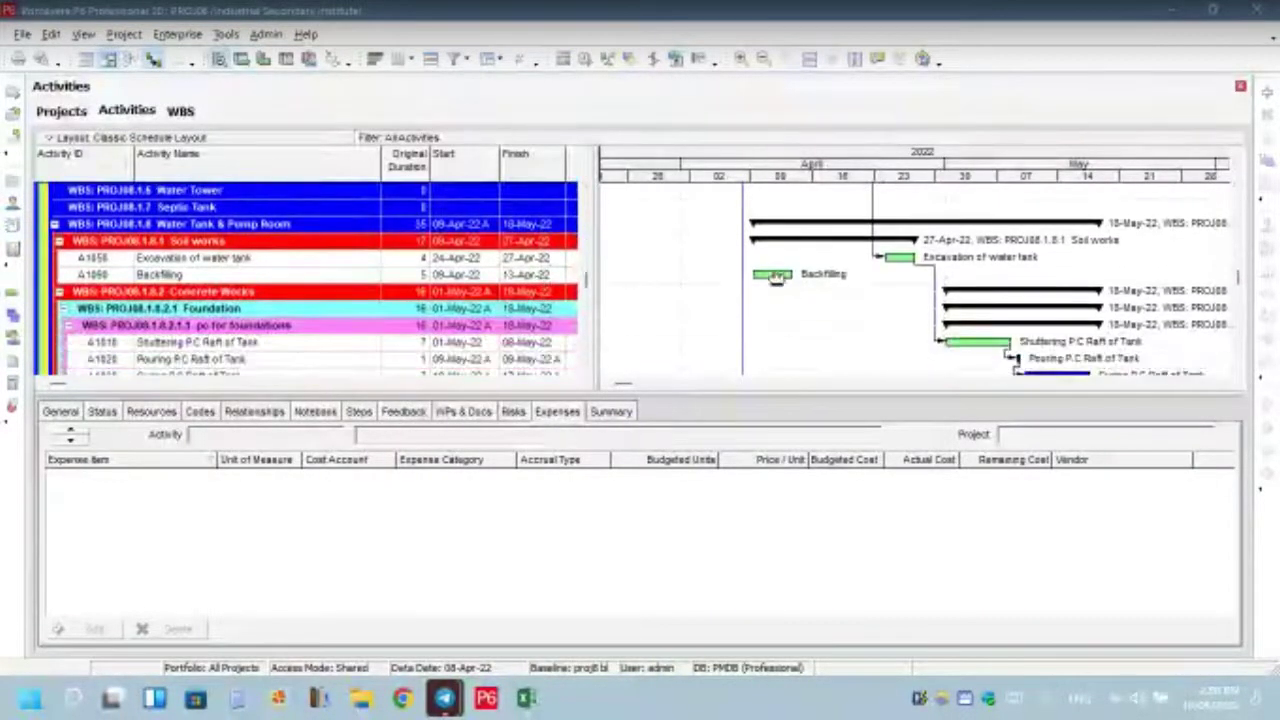
pyautogui.scroll(-5, 775, 366)
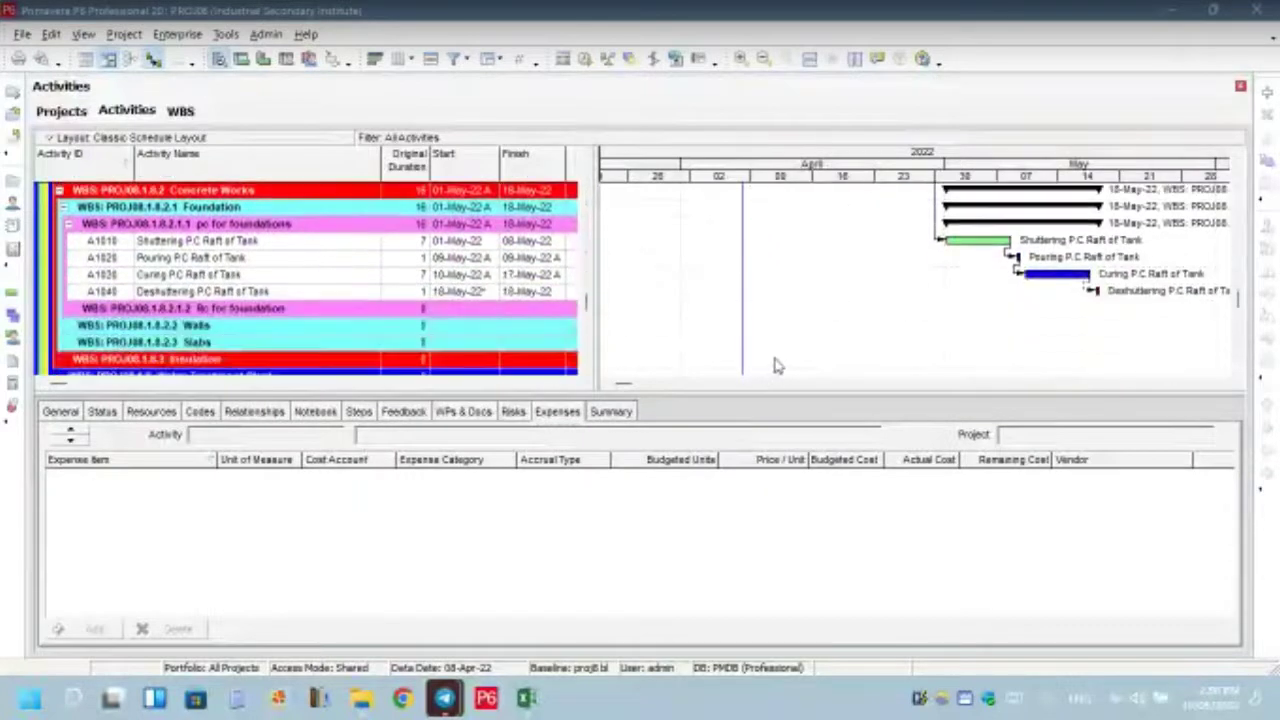
pyautogui.scroll(3, 775, 366)
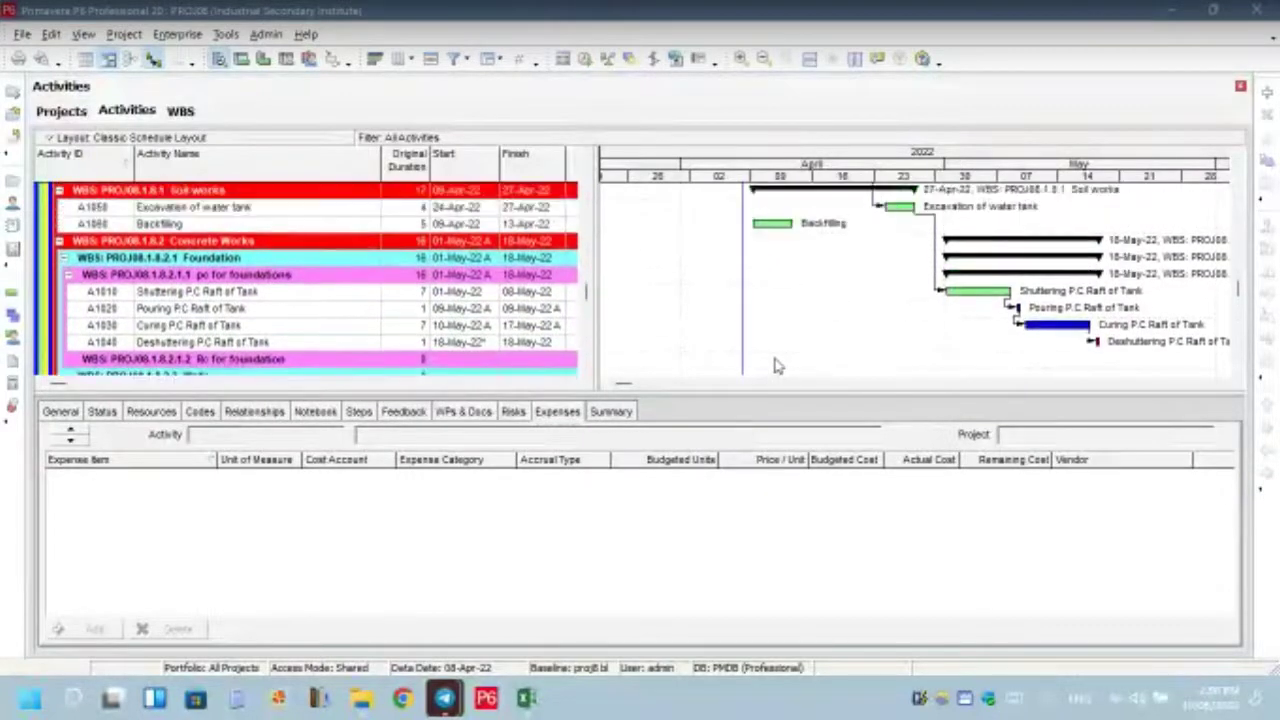
pyautogui.scroll(-1, 775, 366)
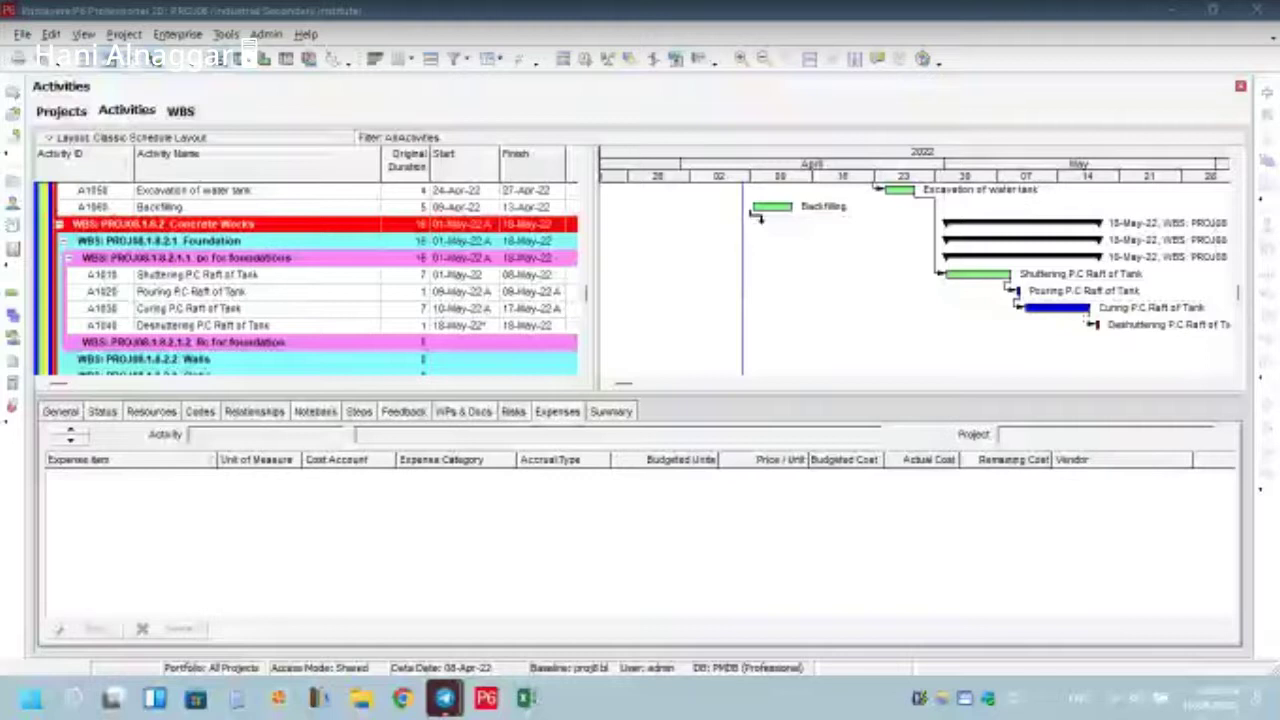
# Link the start of Backfilling to the finish of Deshuttering P.C Raft of Tank with a lag of 20, and reschedule the project.
pyautogui.moveTo(757, 216); pyautogui.dragTo(1071, 320)
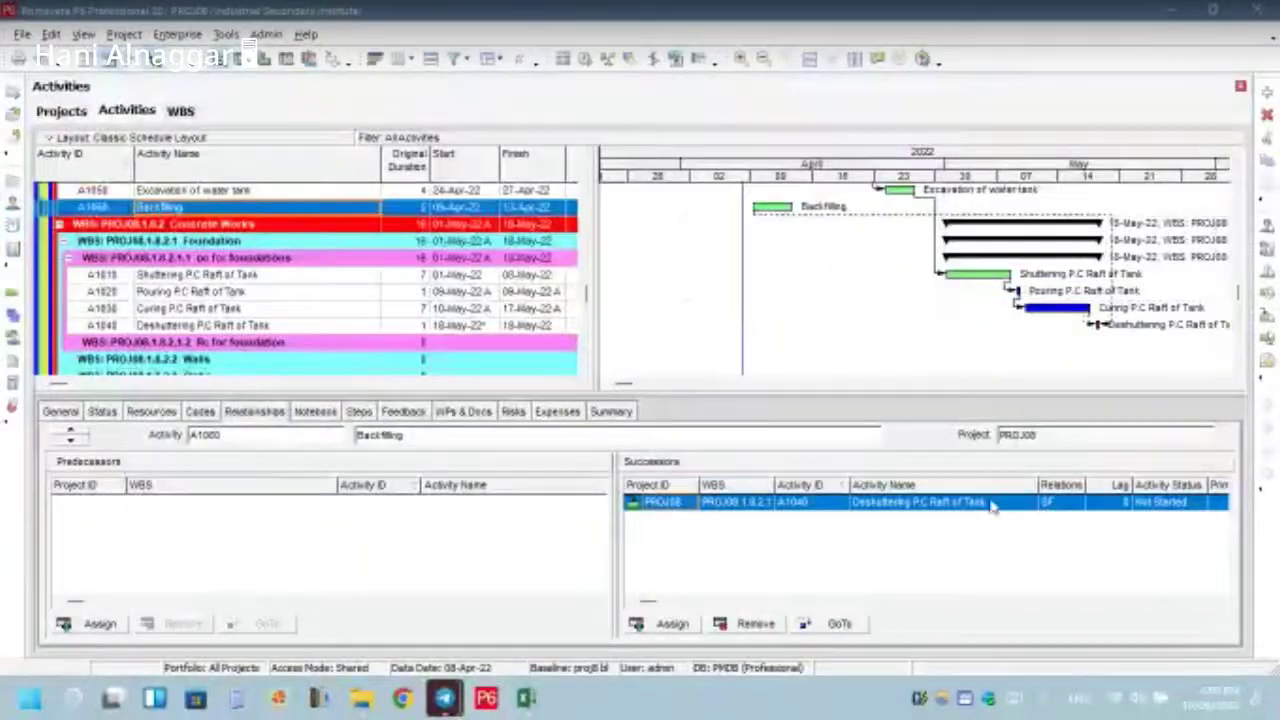
pyautogui.click(1104, 503)
pyautogui.click(1105, 503)
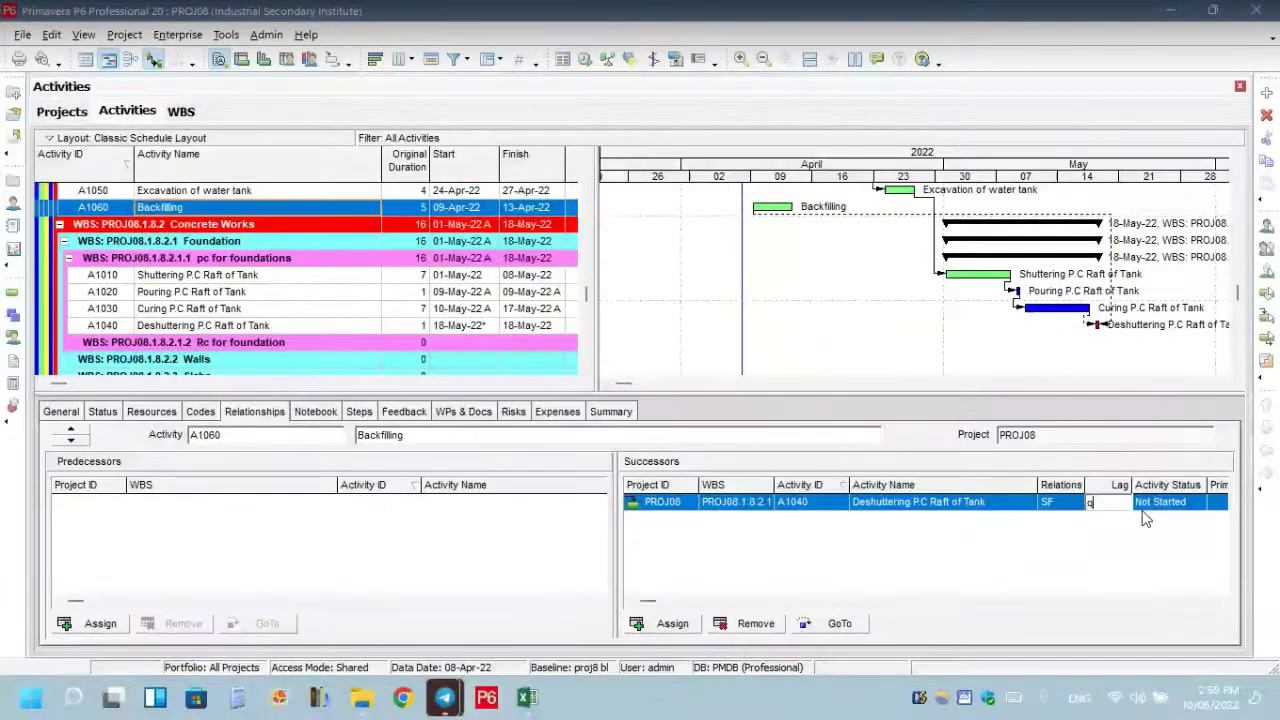
pyautogui.press('BackSpace')
pyautogui.write('20')
pyautogui.press('Return')
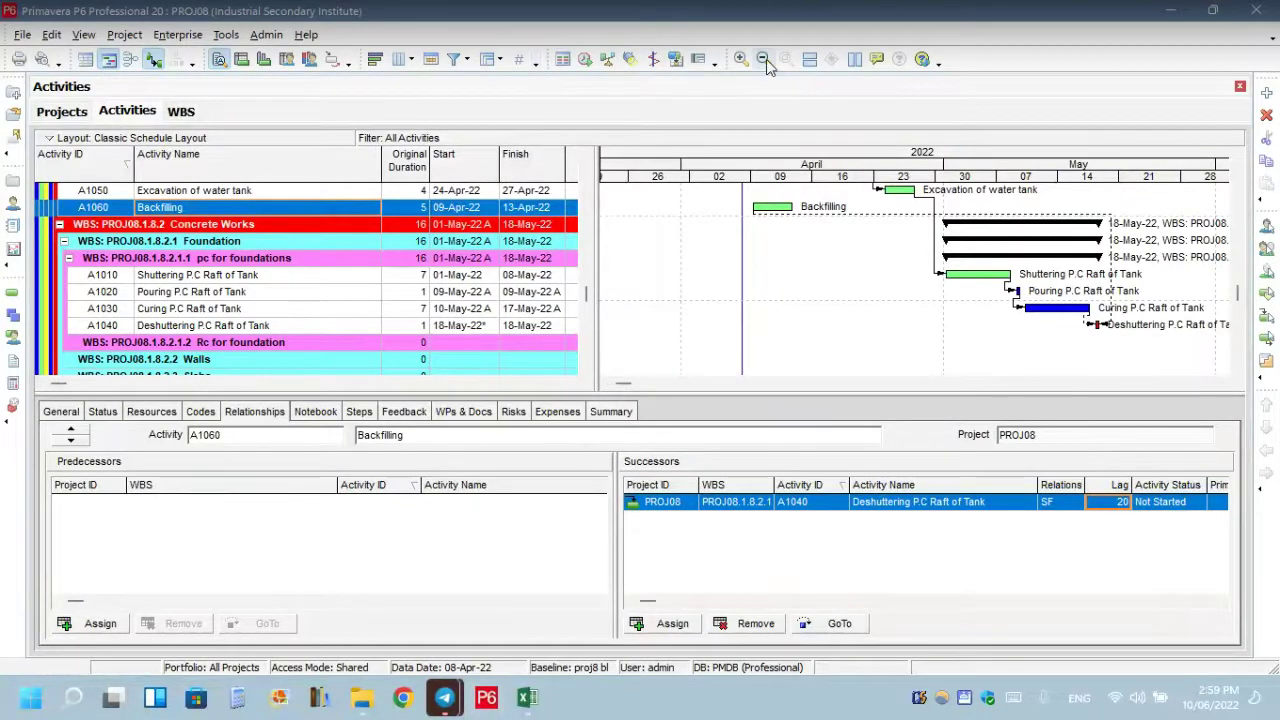
pyautogui.click(585, 59)
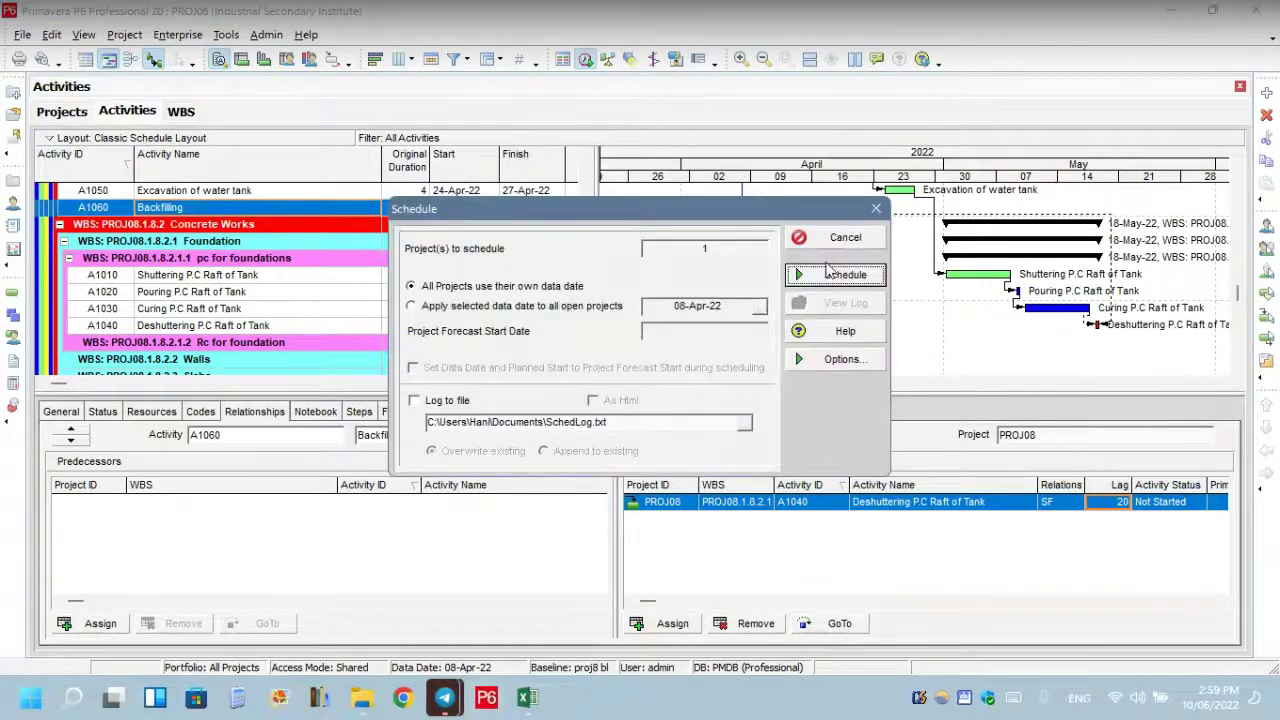
pyautogui.press('Return')
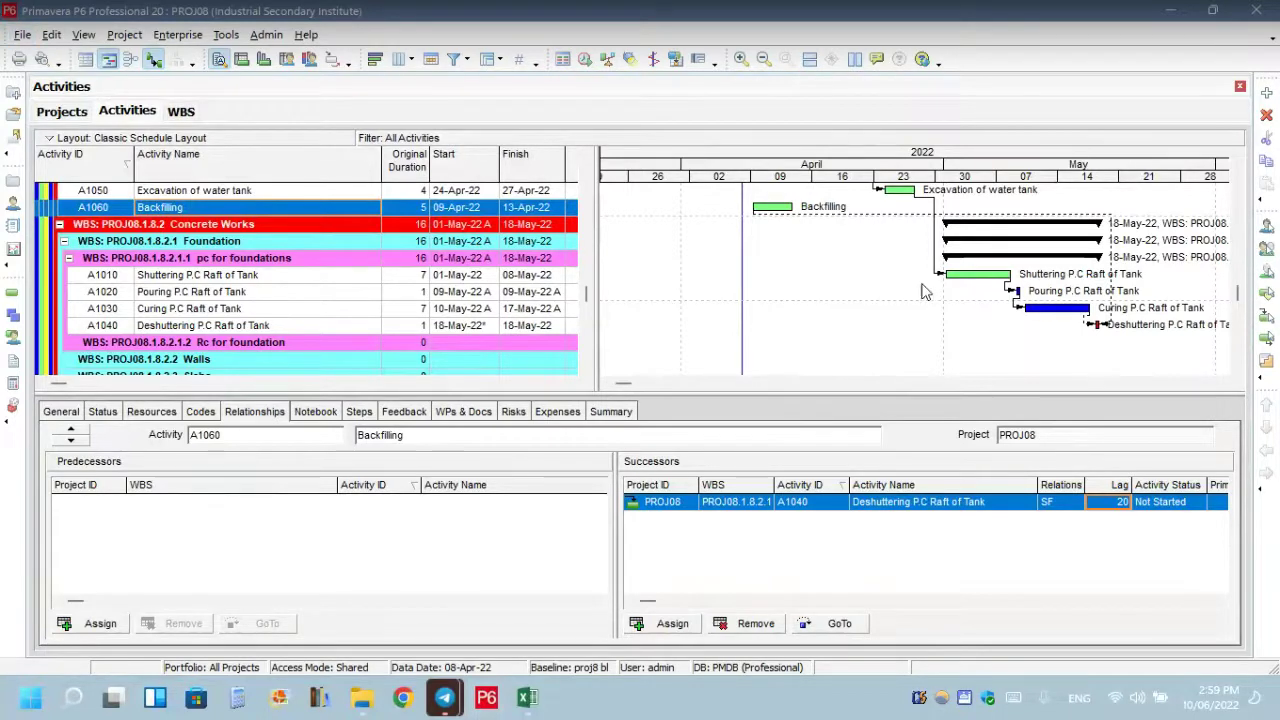
# Display the Project Baseline bars alongside the current activity bars in the Gantt chart.
pyautogui.rightClick(889, 280)
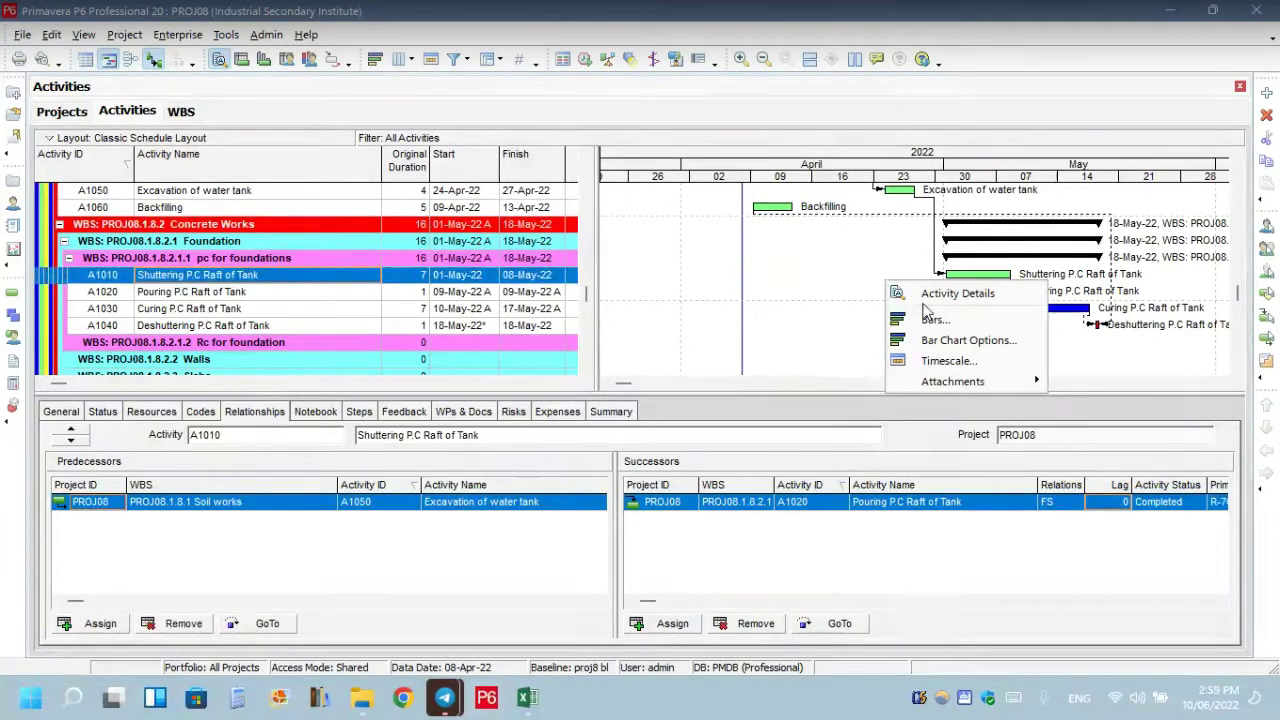
pyautogui.moveTo(960, 386)
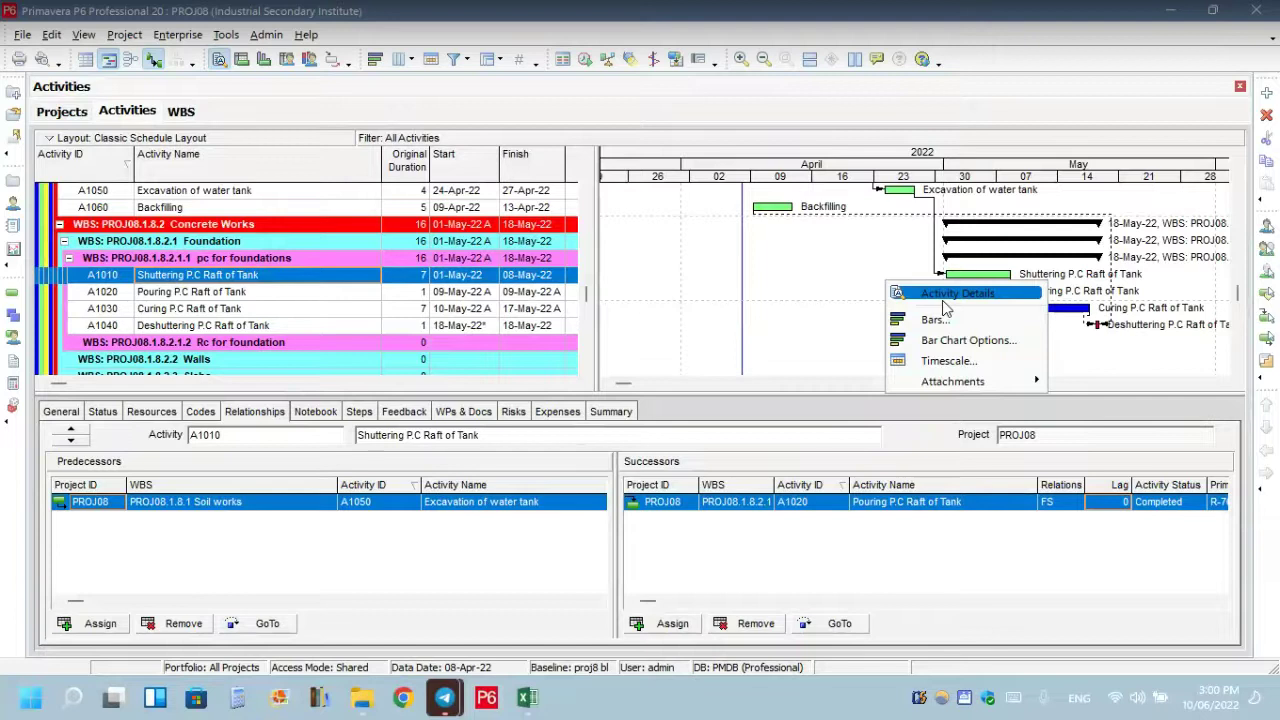
pyautogui.click(867, 344)
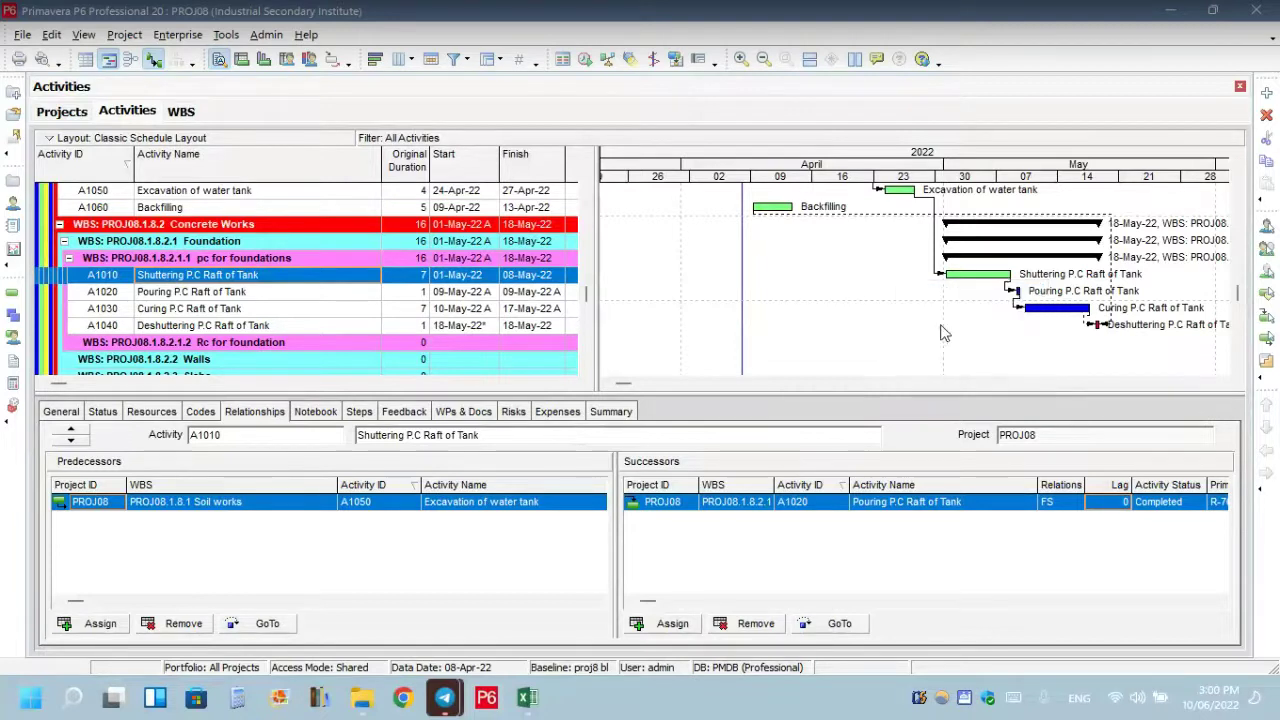
pyautogui.doubleClick(859, 343)
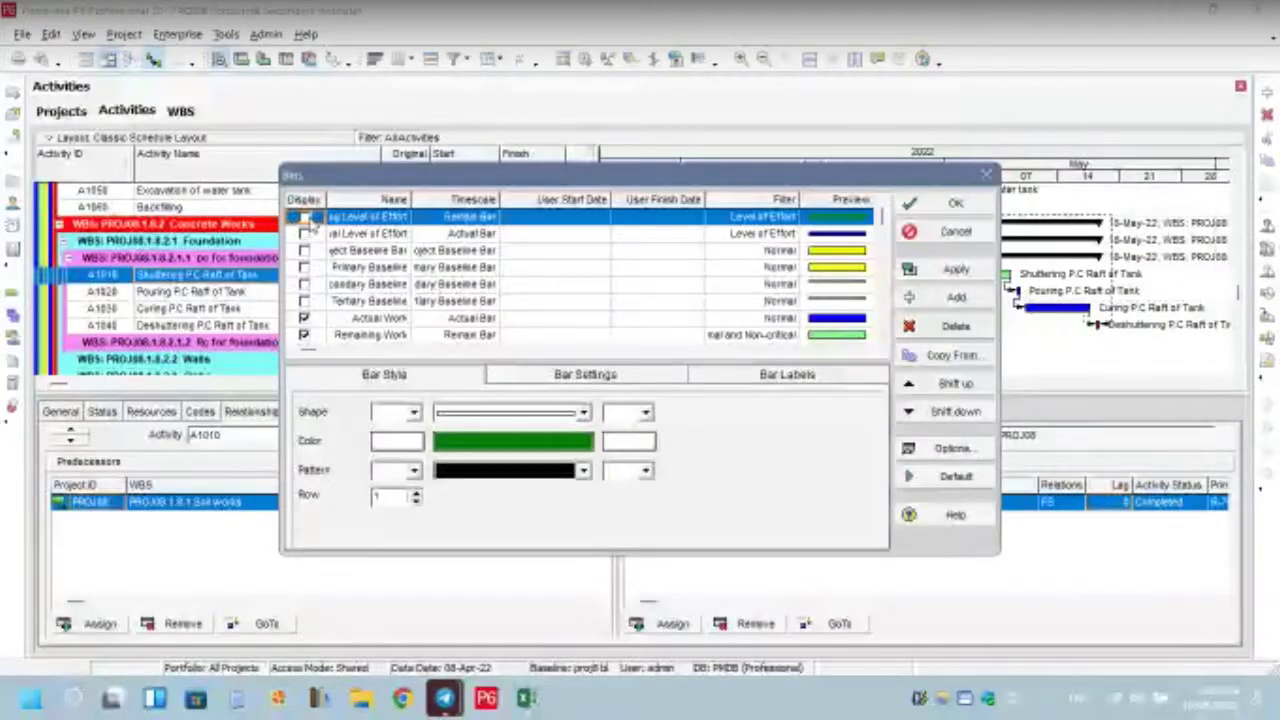
pyautogui.click(314, 251)
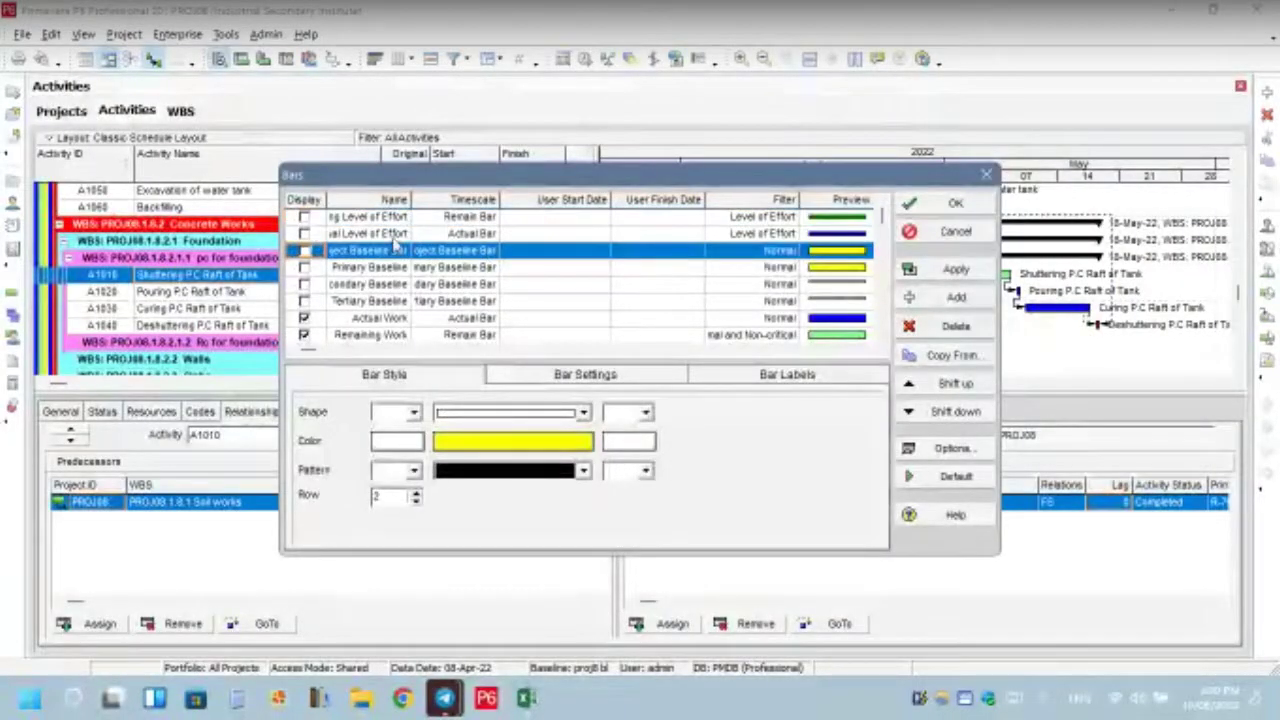
pyautogui.click(304, 250)
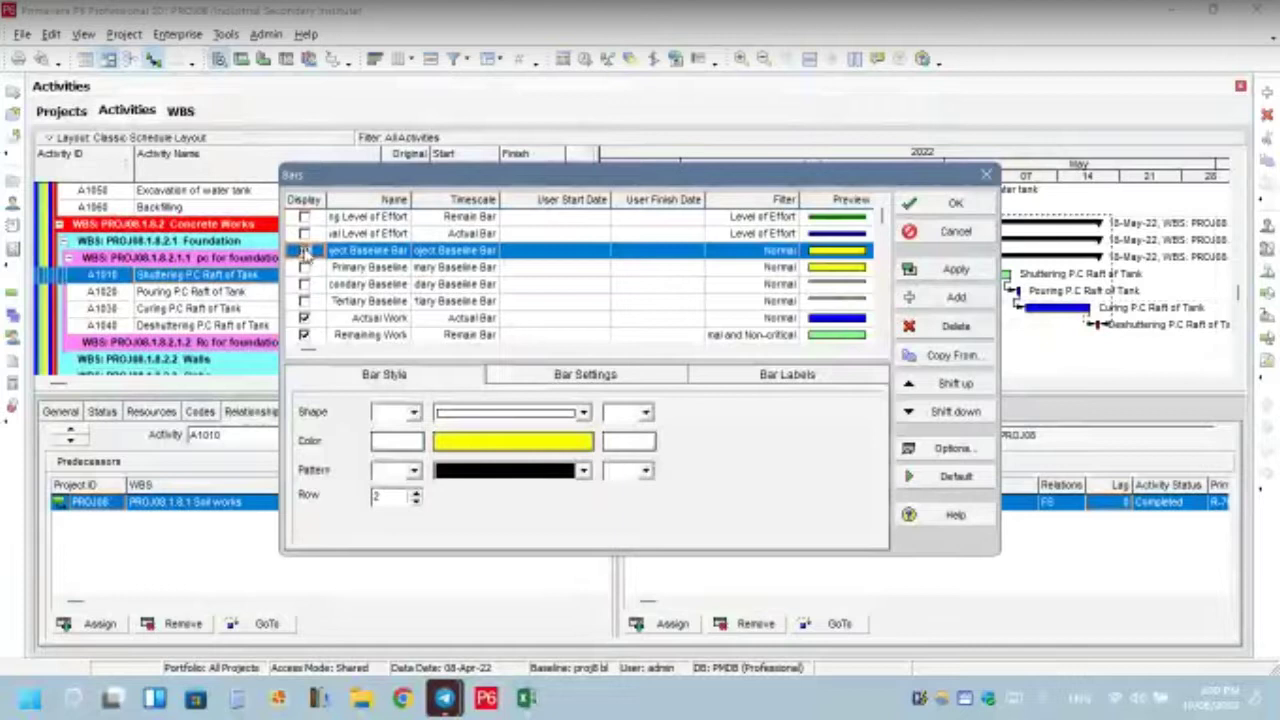
pyautogui.click(948, 204)
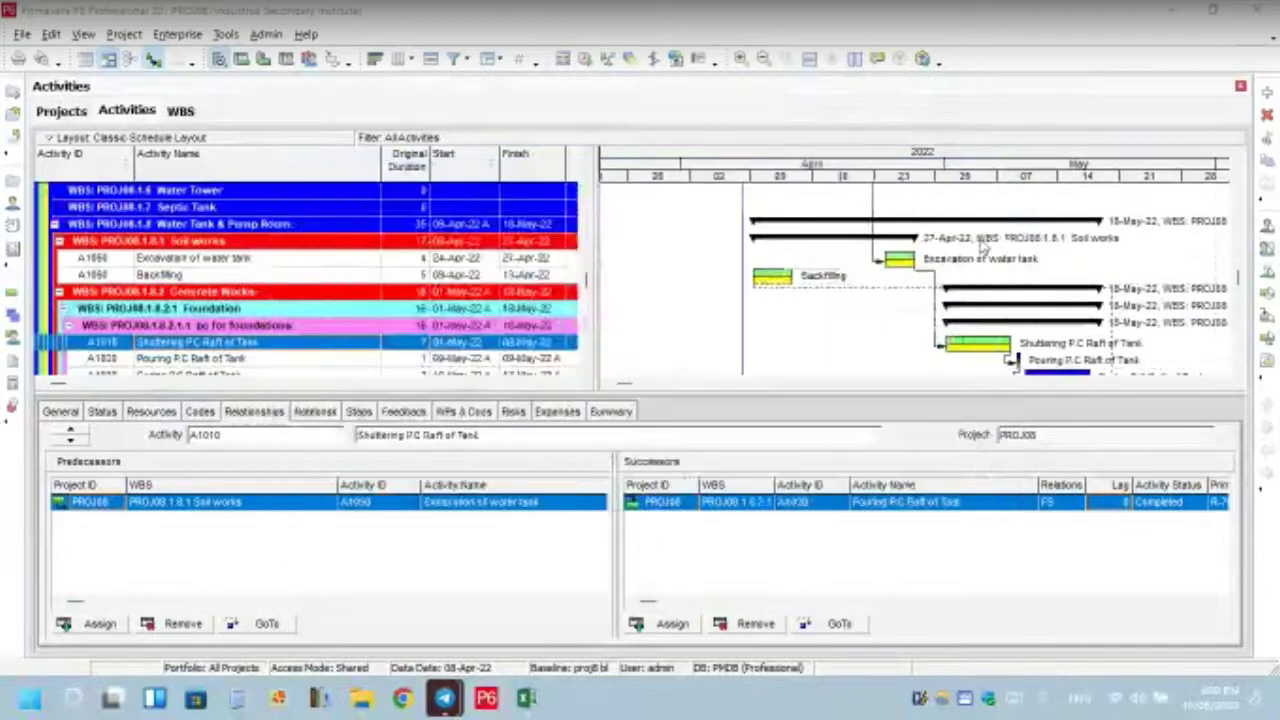
# Compare the current activity bars with the yellow baseline bars throughout the schedule.
pyautogui.scroll(2, 1010, 316)
pyautogui.scroll(4, 1010, 316)
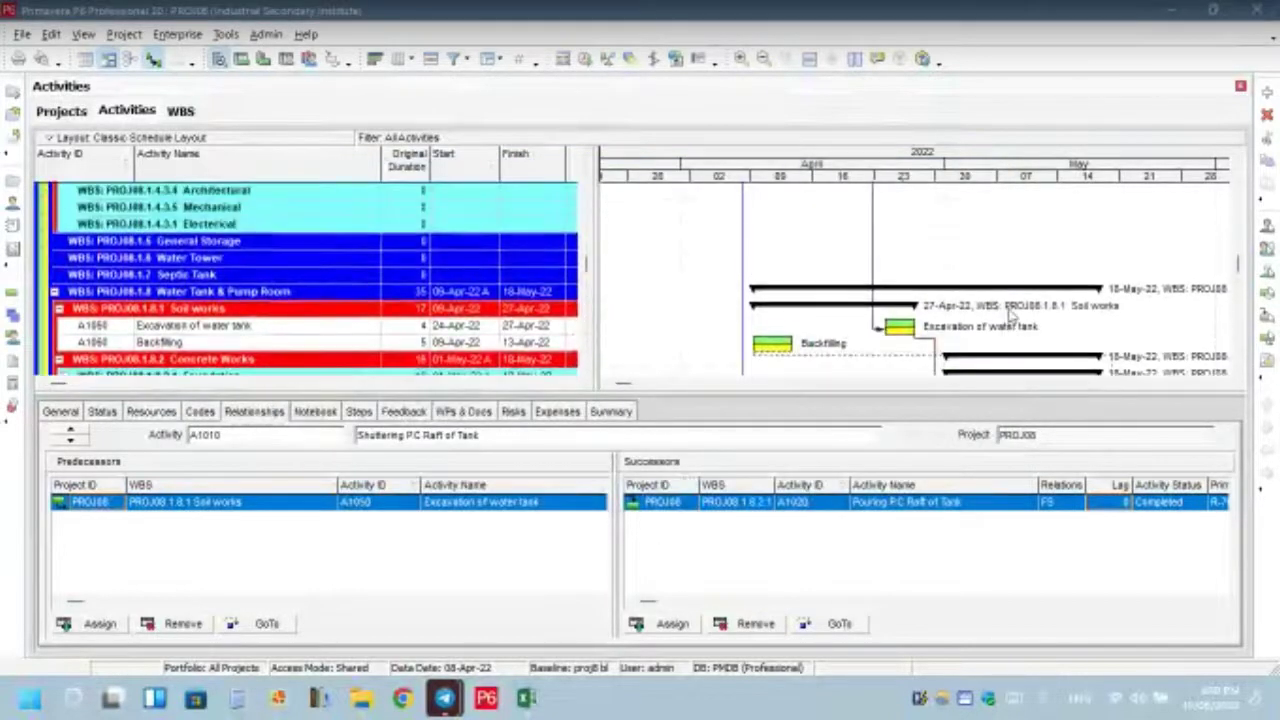
pyautogui.scroll(8, 1010, 316)
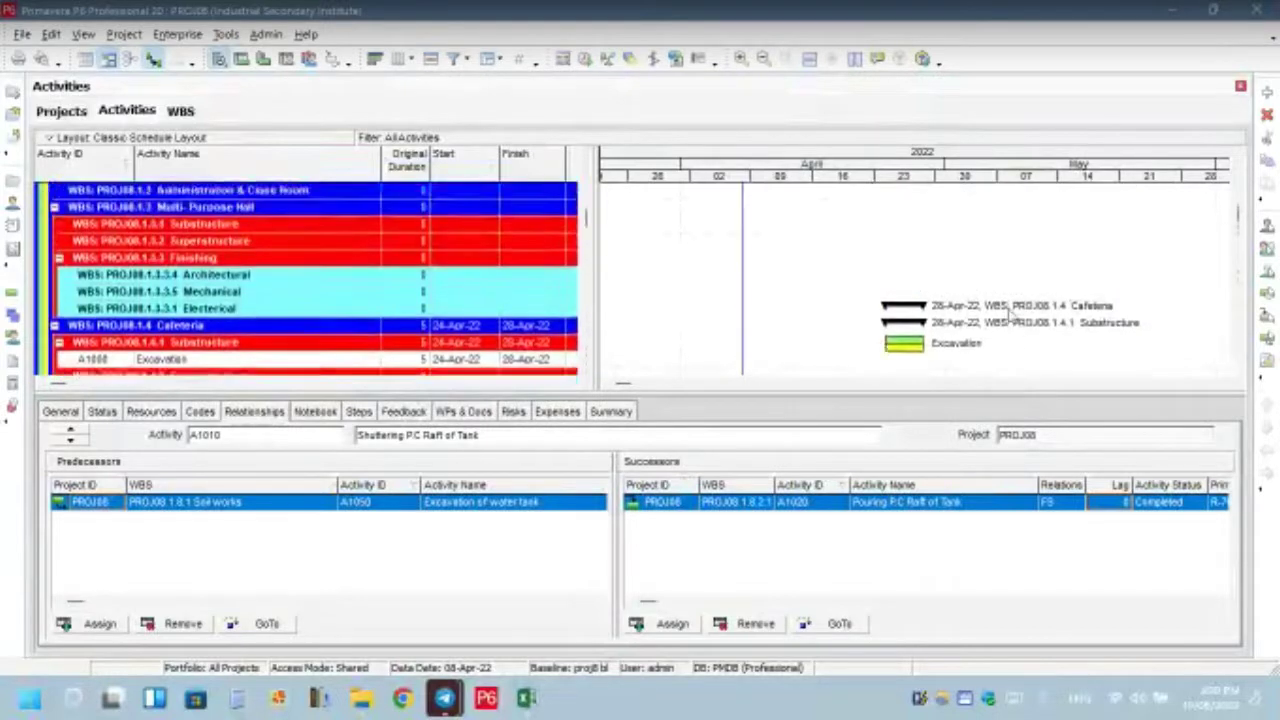
pyautogui.scroll(-1, 1010, 316)
pyautogui.scroll(-8, 1010, 316)
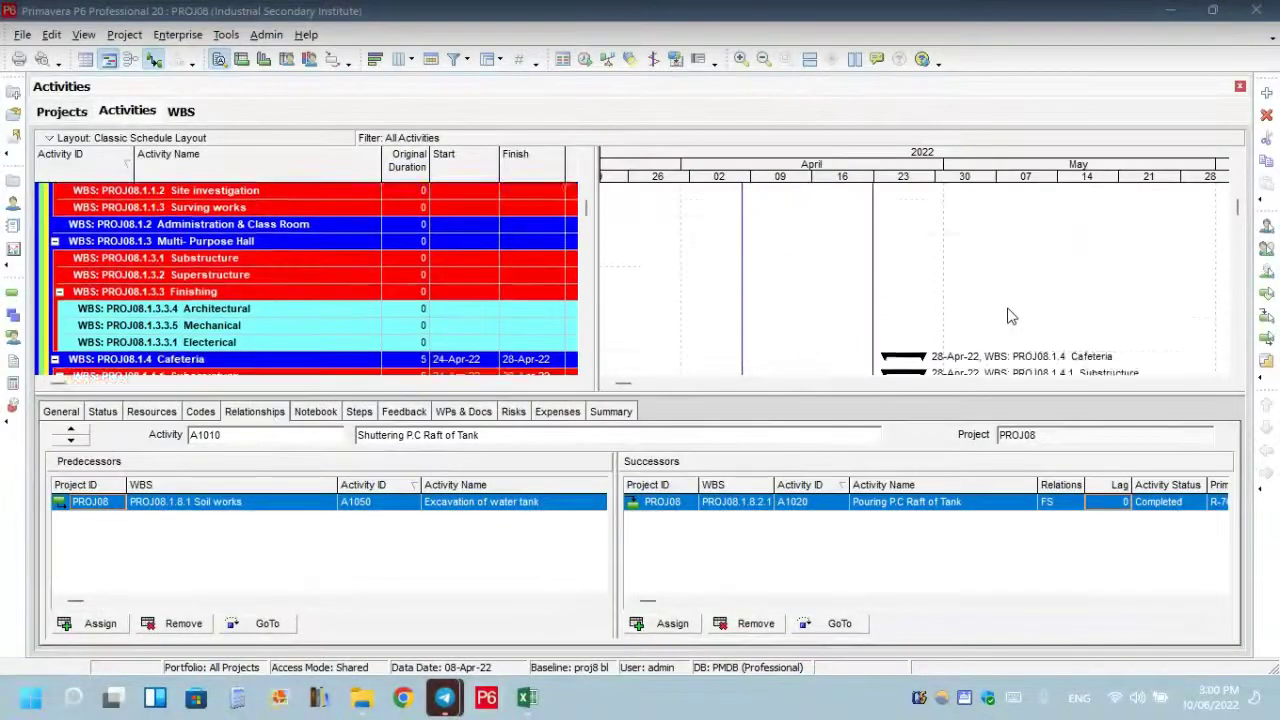
pyautogui.scroll(-3, 1010, 316)
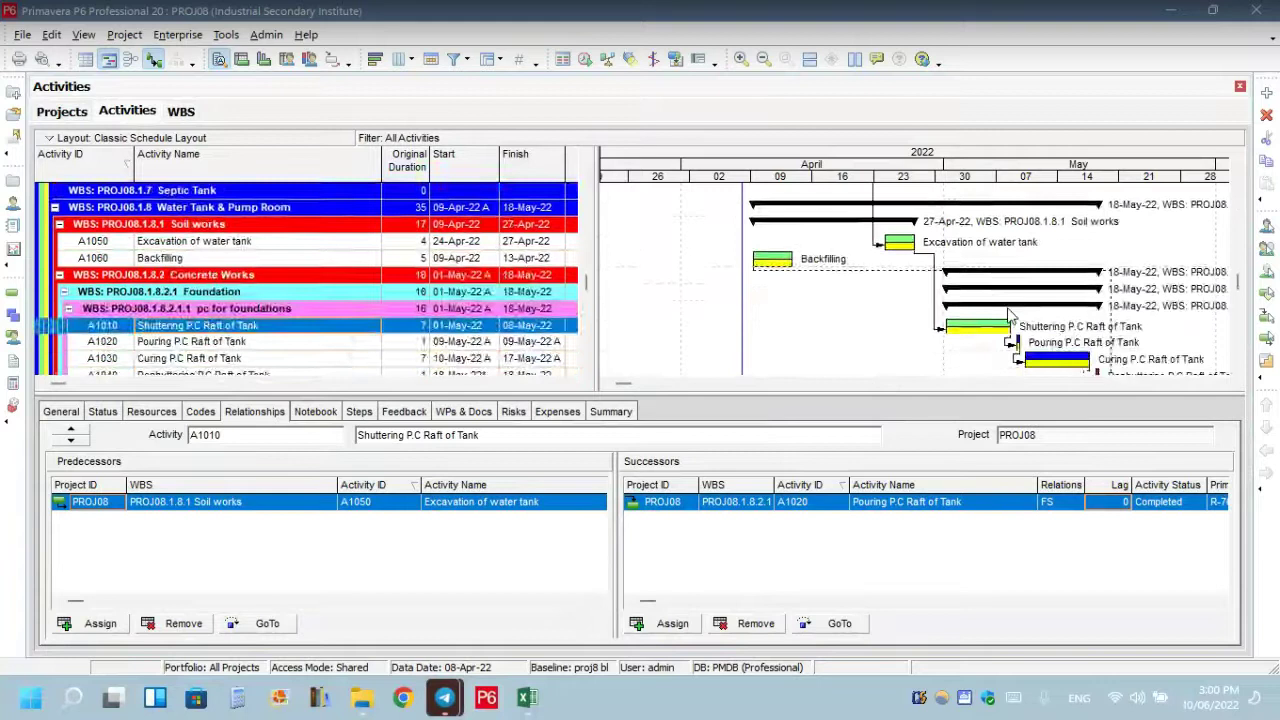
pyautogui.scroll(4, 1012, 316)
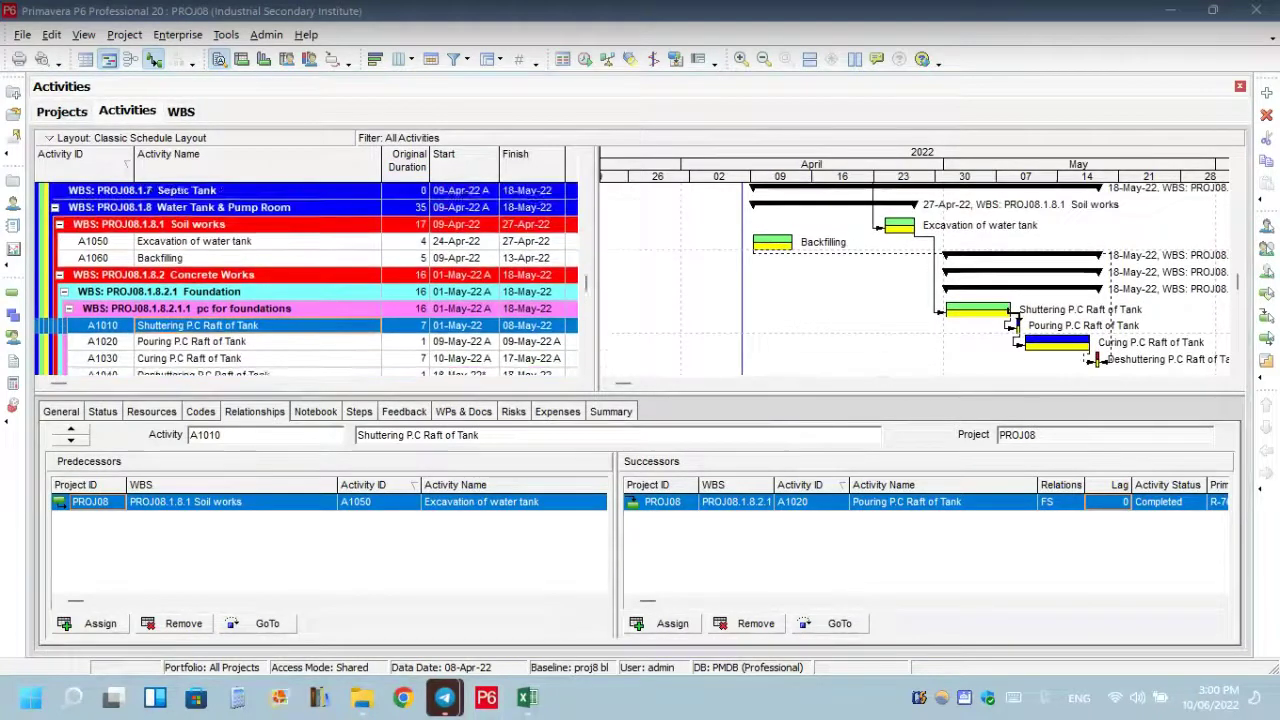
pyautogui.scroll(8, 1012, 316)
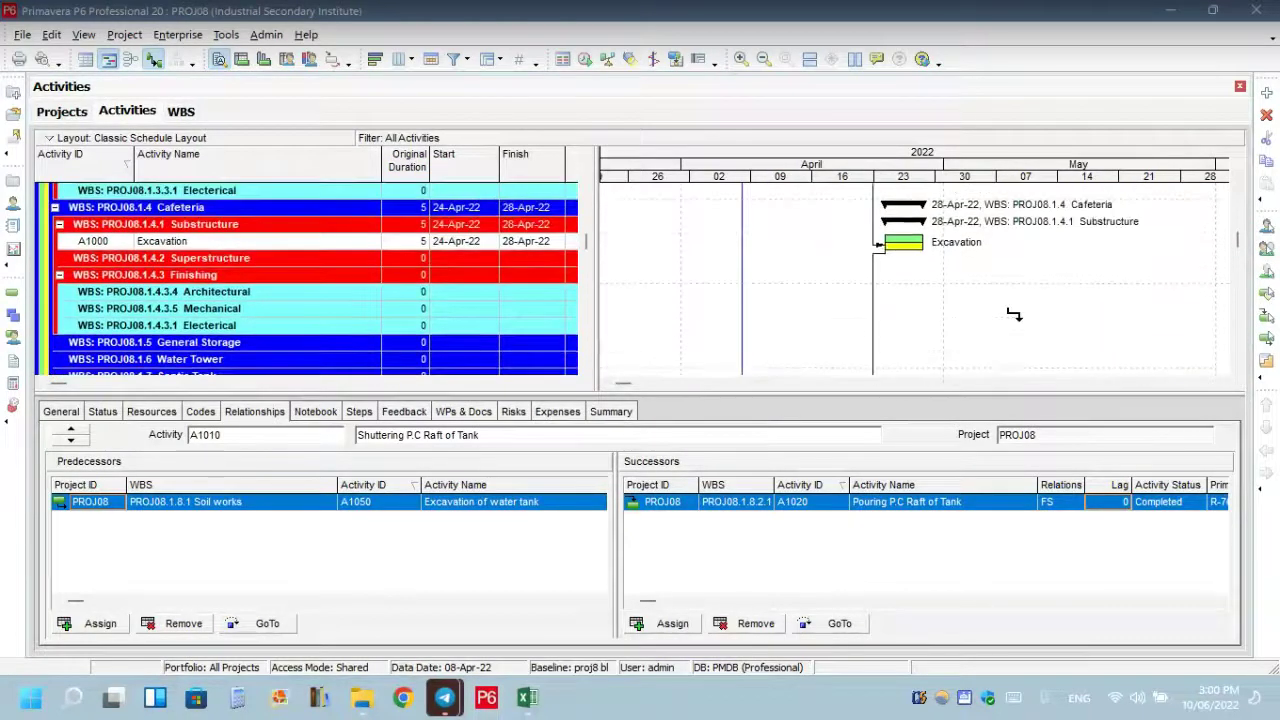
pyautogui.scroll(1, 1014, 314)
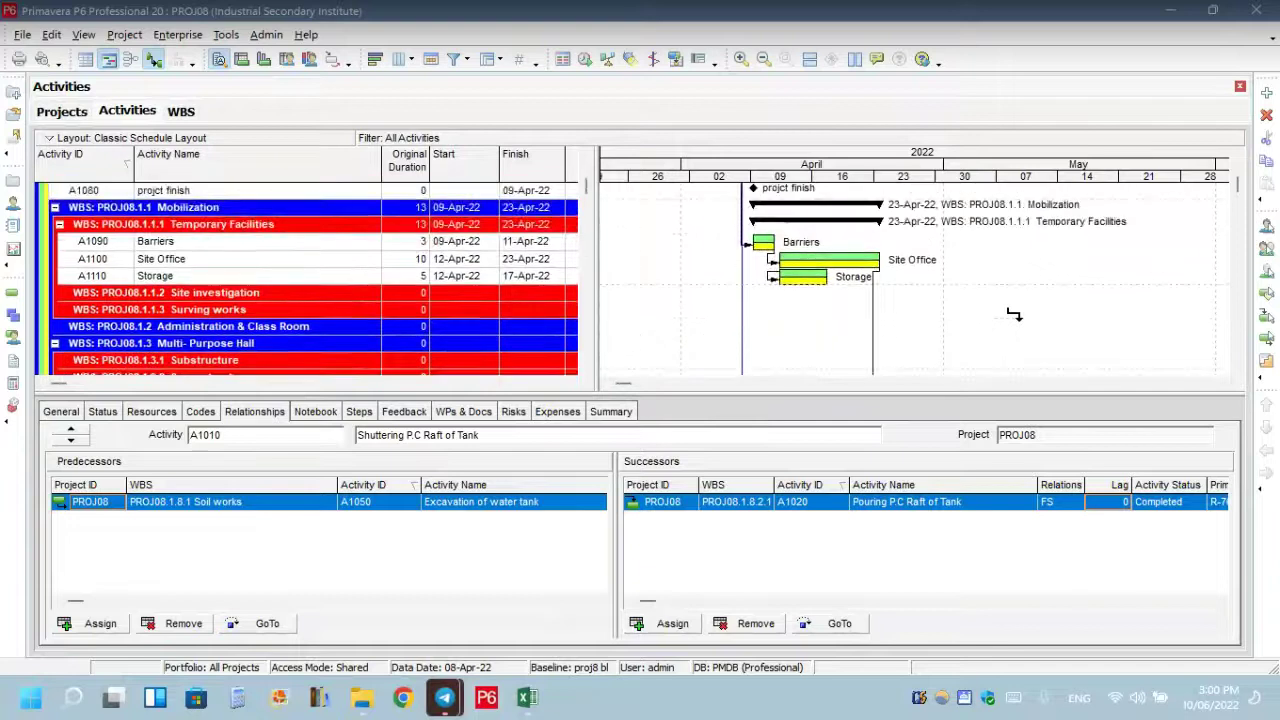
pyautogui.scroll(2, 1014, 314)
pyautogui.scroll(-3, 1014, 314)
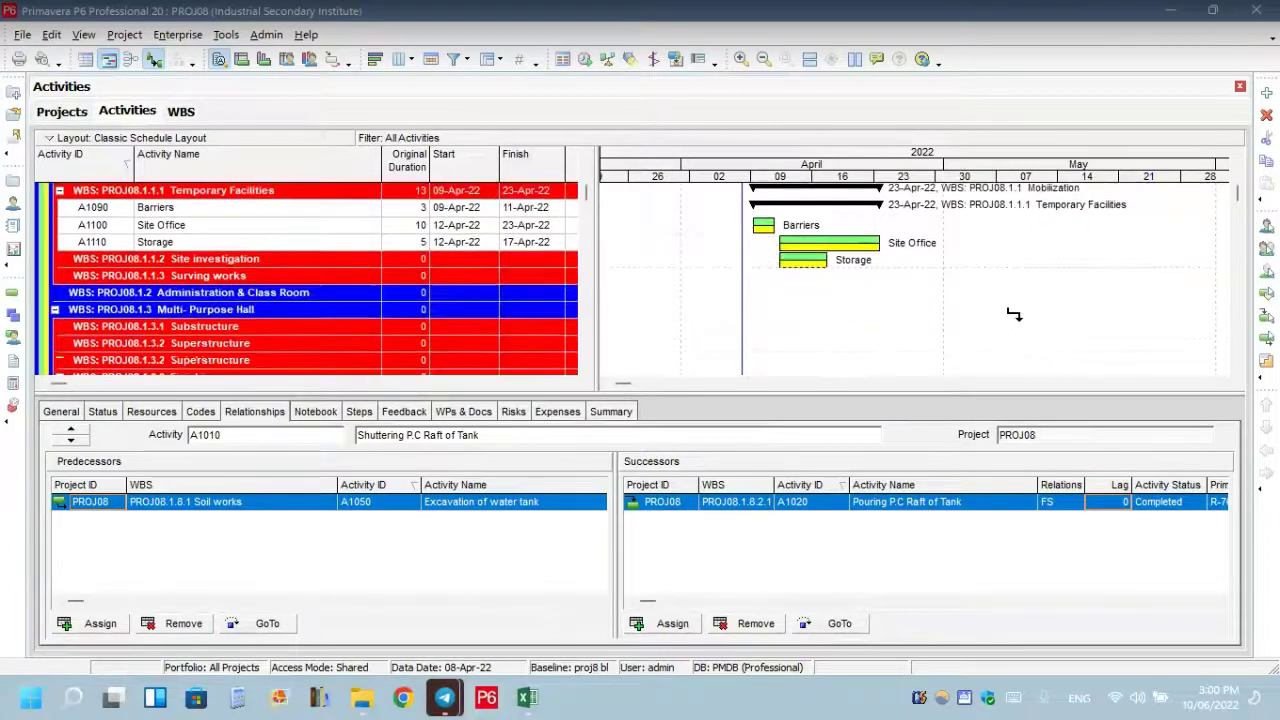
pyautogui.scroll(-8, 1014, 314)
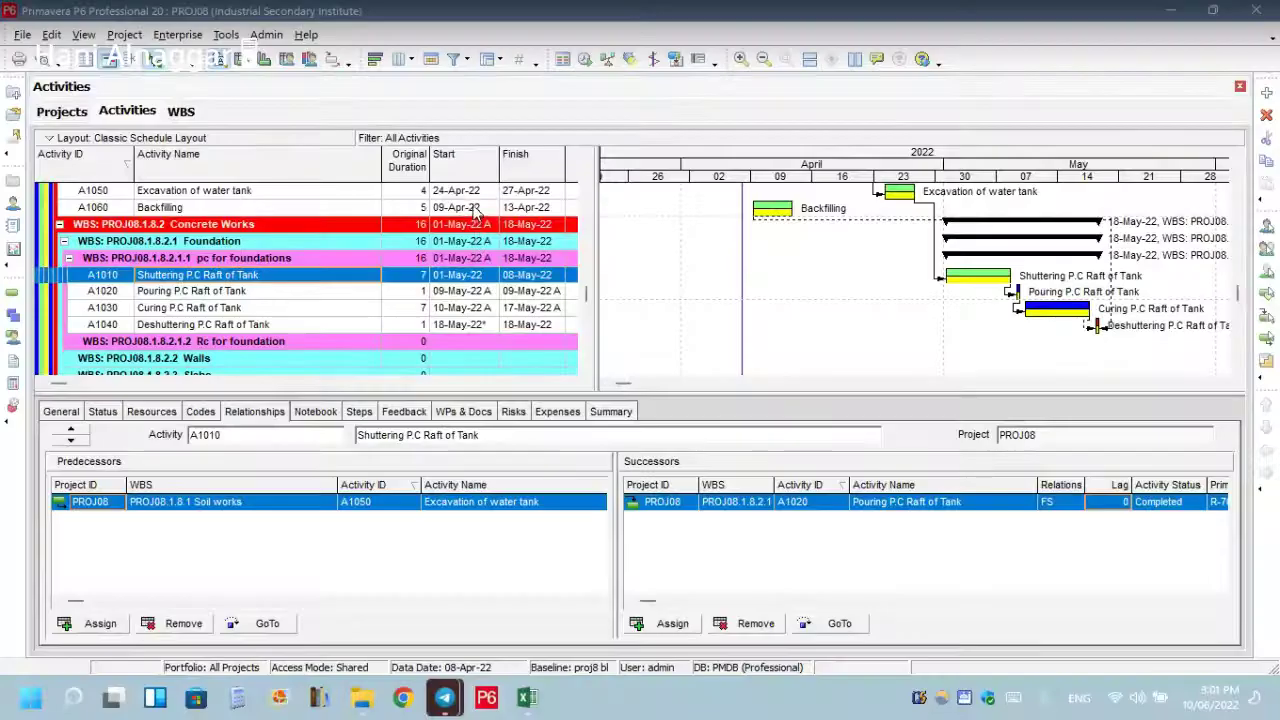
# Examine the Backfilling activity's dates, successor link and bar against the neighbouring water tank activities.
pyautogui.click(477, 208)
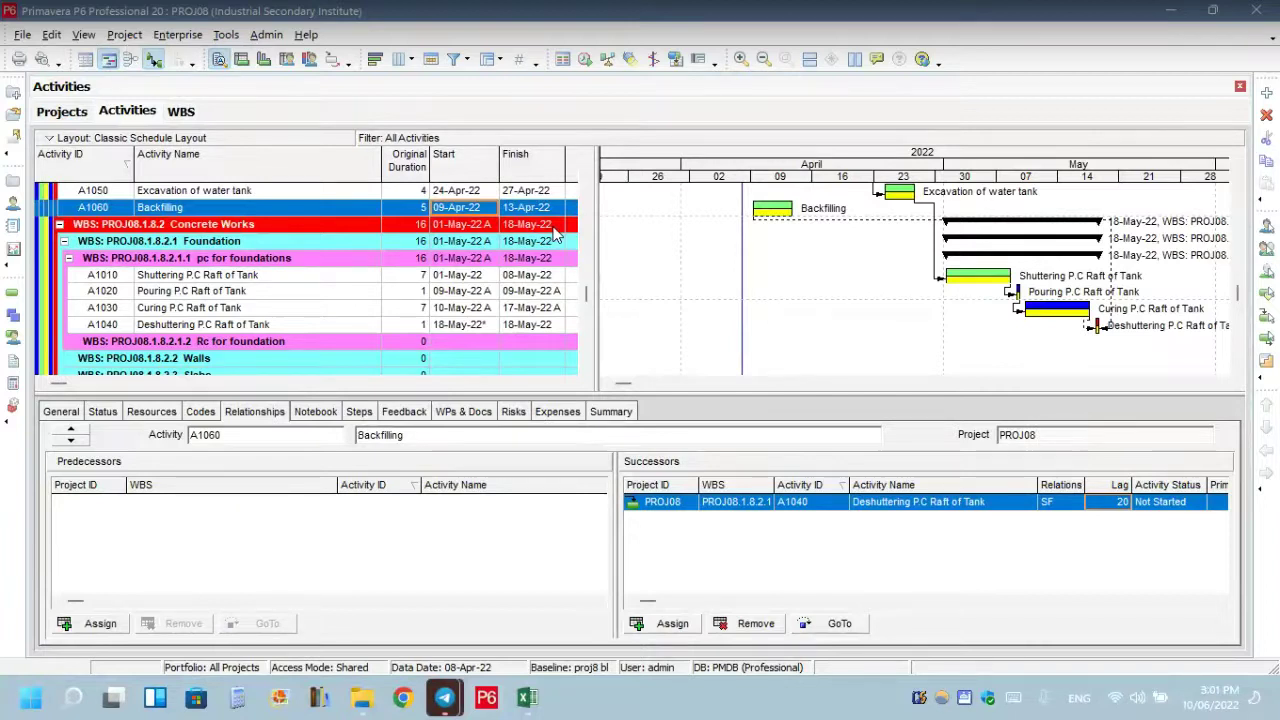
pyautogui.scroll(1, 557, 233)
pyautogui.scroll(1, 1040, 318)
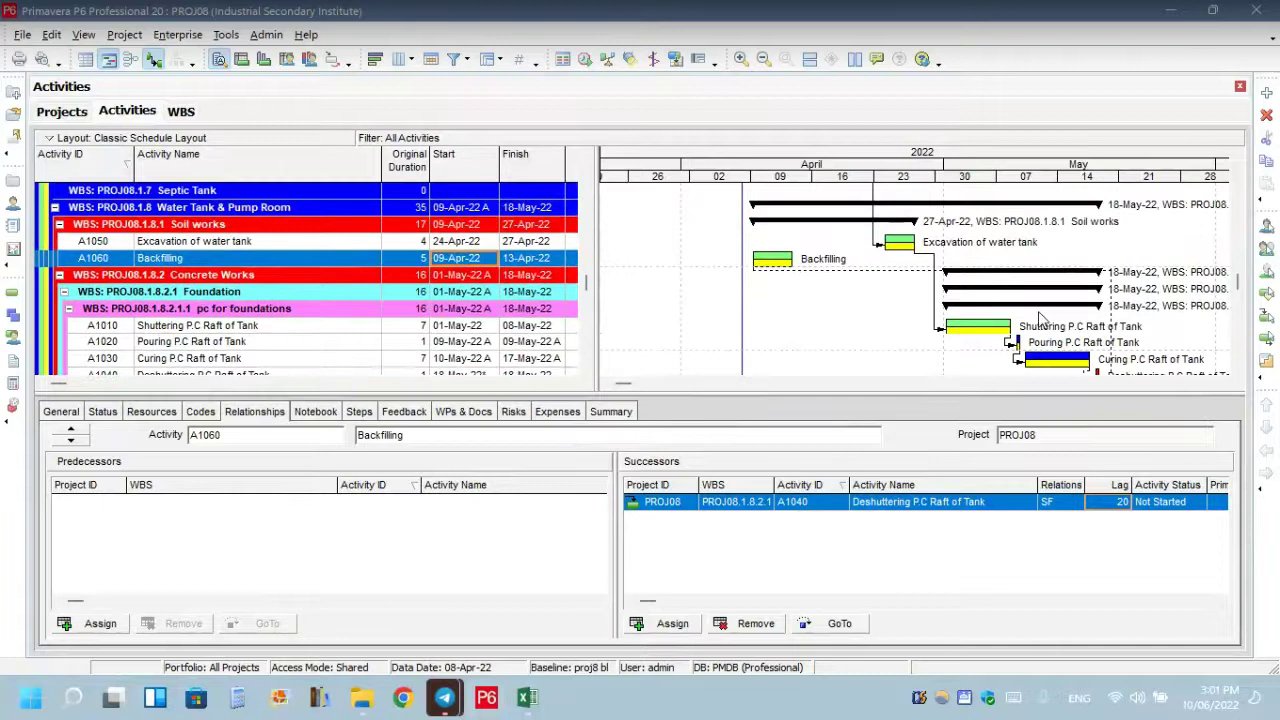
pyautogui.scroll(-1, 1040, 318)
pyautogui.scroll(1, 1040, 318)
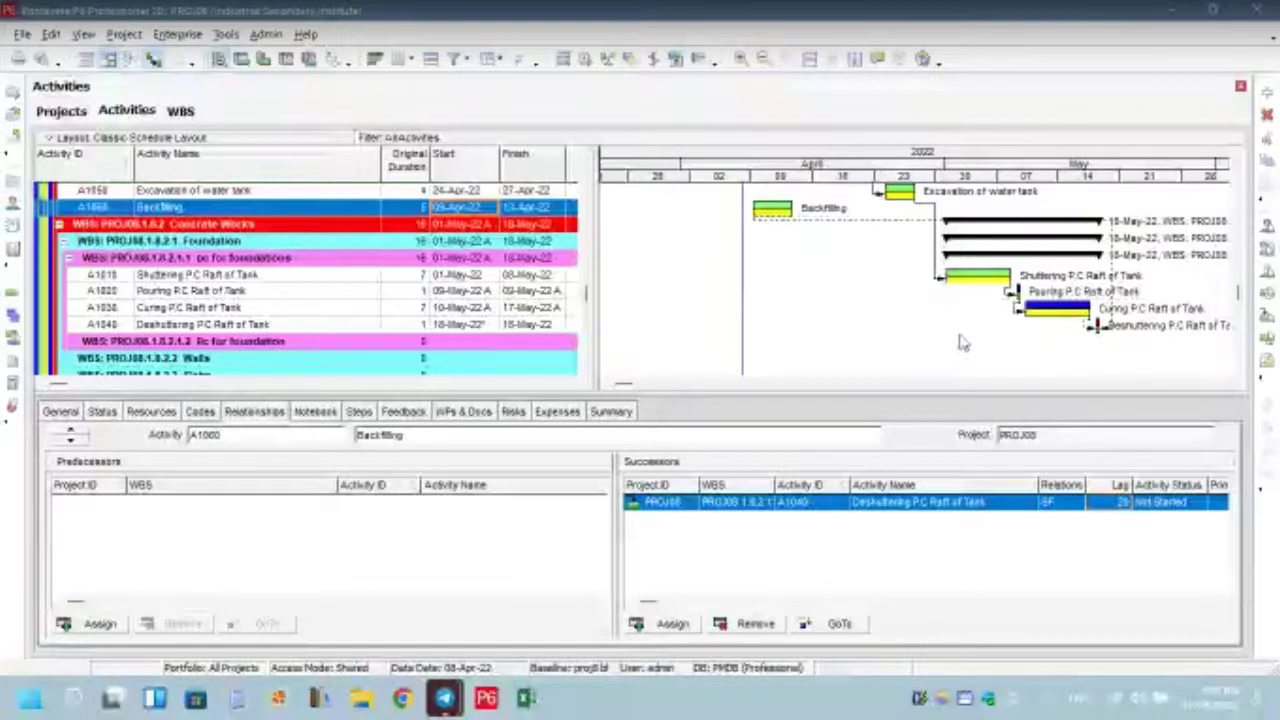
pyautogui.scroll(1, 960, 343)
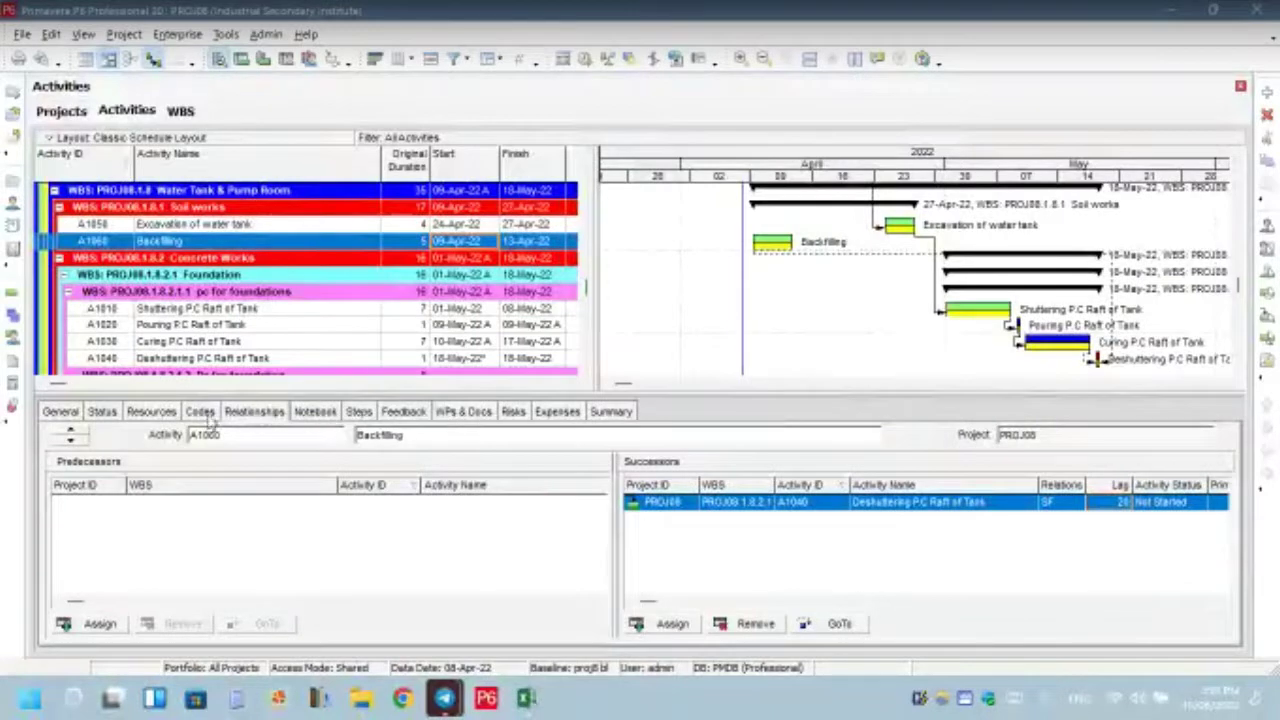
# View the resources assigned to the Pouring P.C Raft of Tank activity.
pyautogui.click(151, 414)
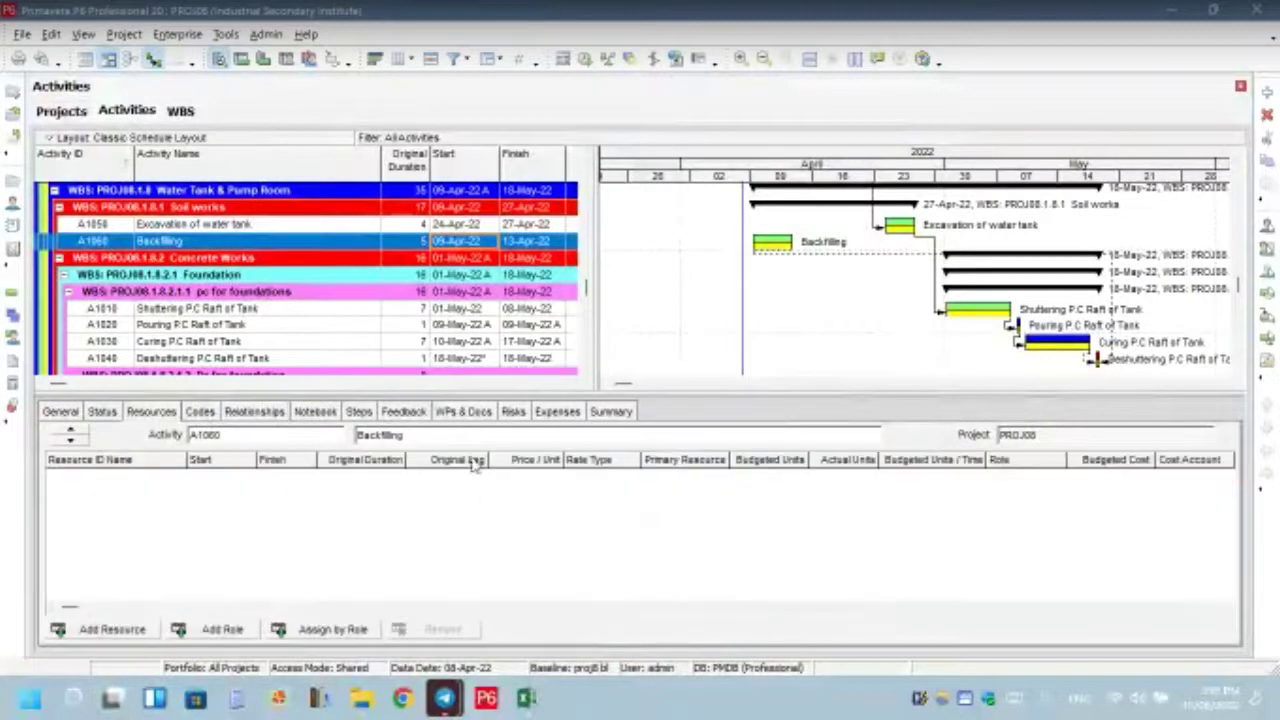
pyautogui.scroll(-1, 215, 325)
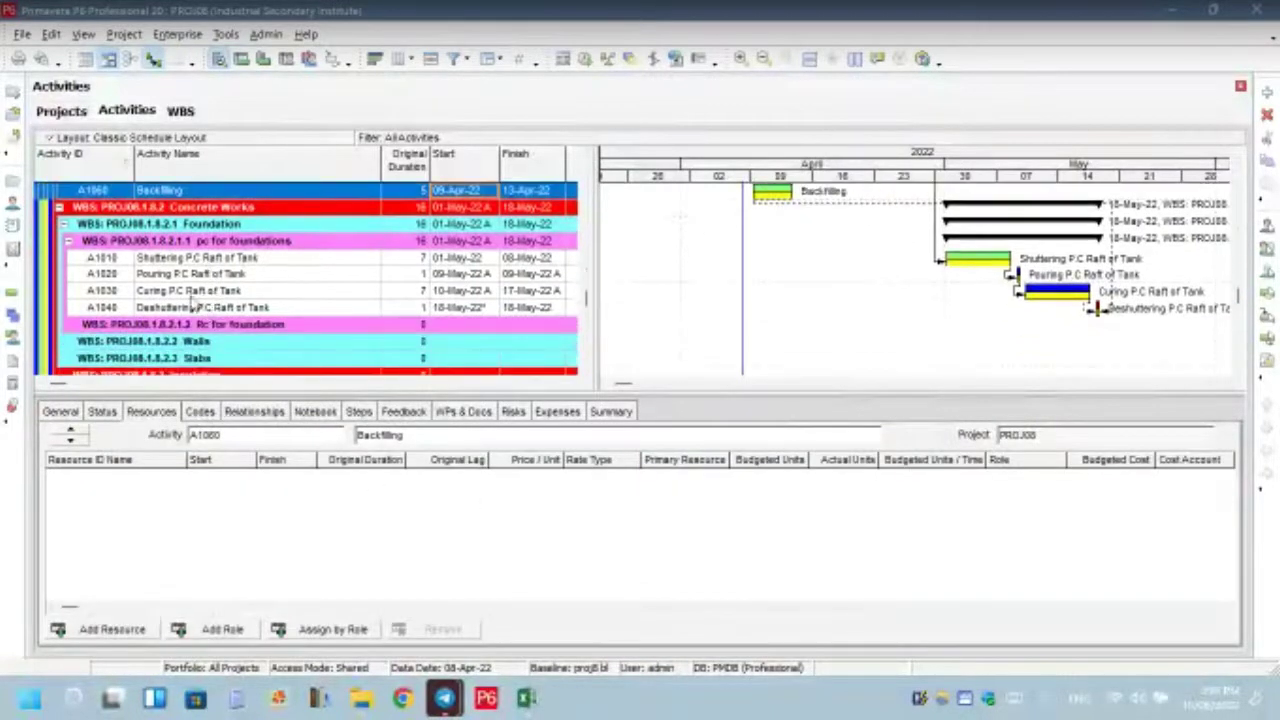
pyautogui.click(178, 275)
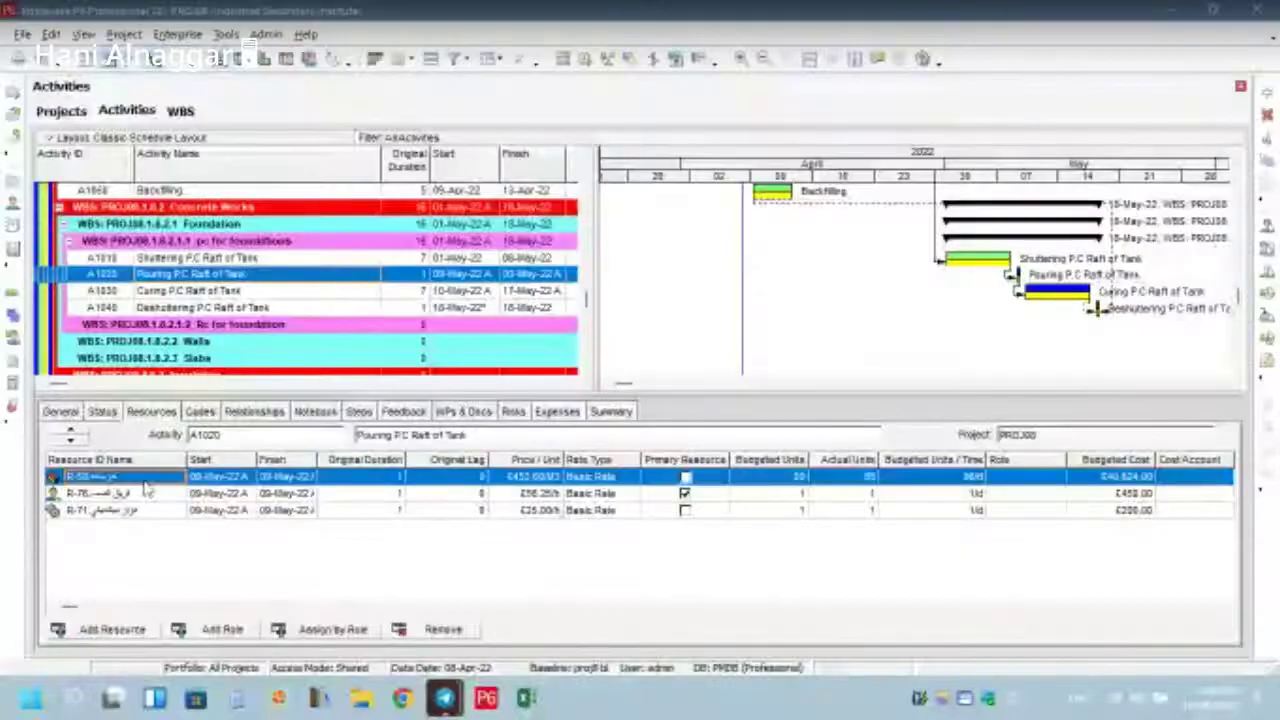
# Review the unit of measure and prices of resources R-58, R-71 and R-76 in the project's resource list.
pyautogui.click(158, 511)
pyautogui.click(155, 478)
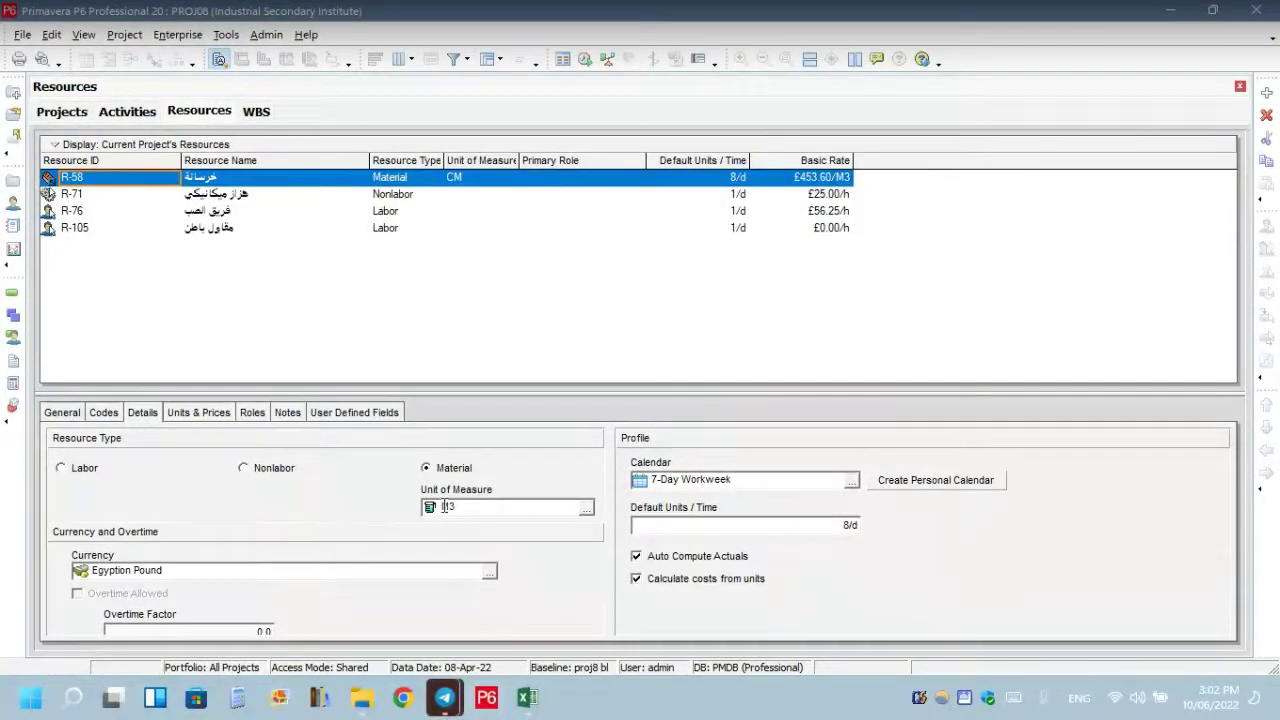
pyautogui.click(198, 414)
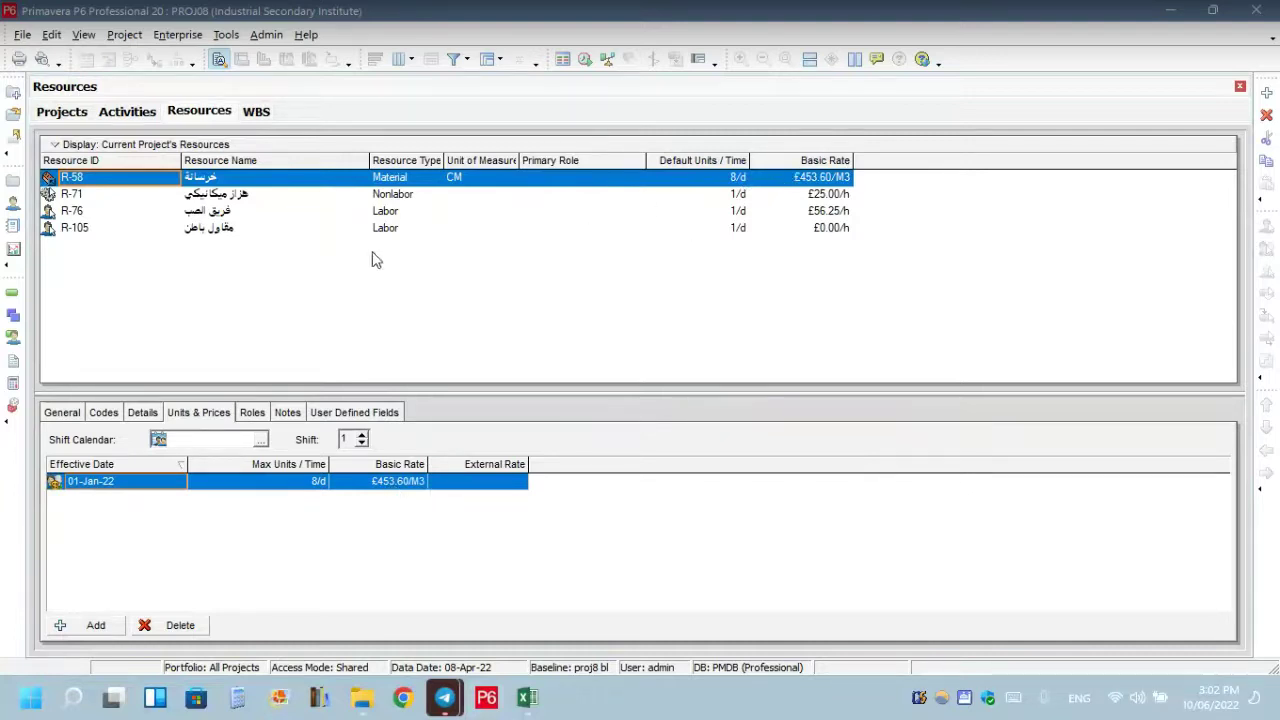
pyautogui.click(222, 194)
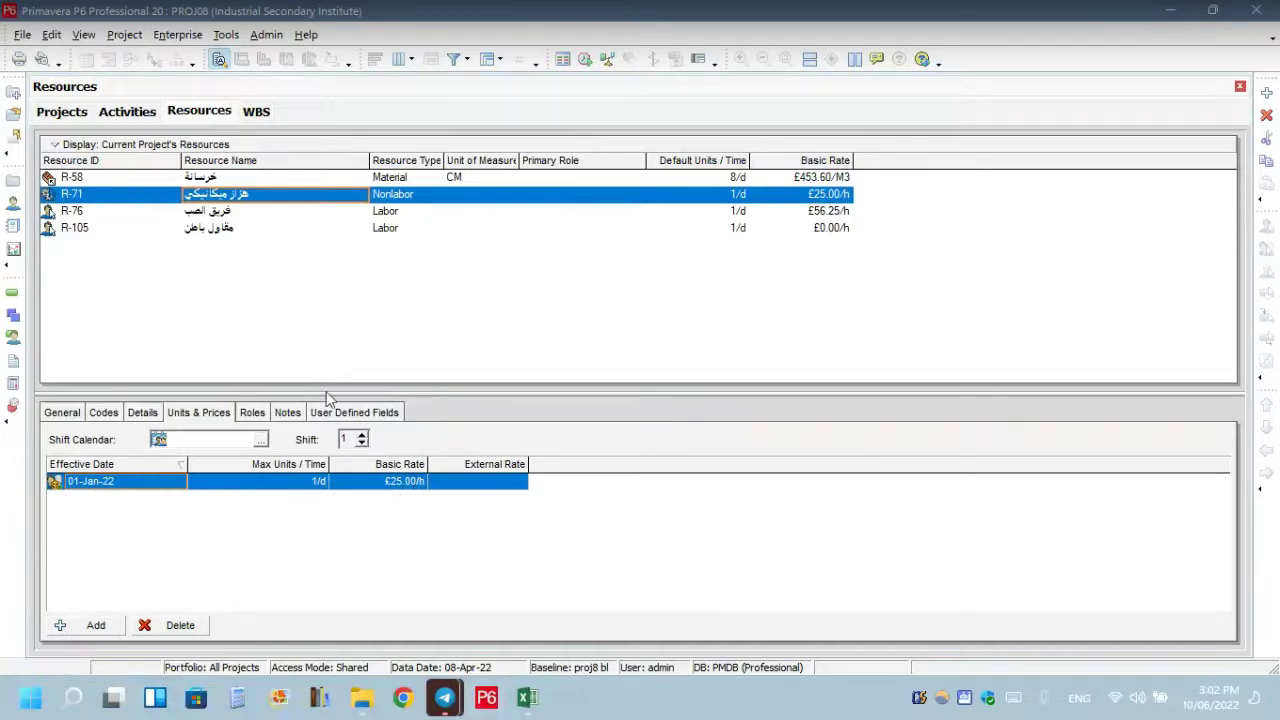
pyautogui.click(203, 213)
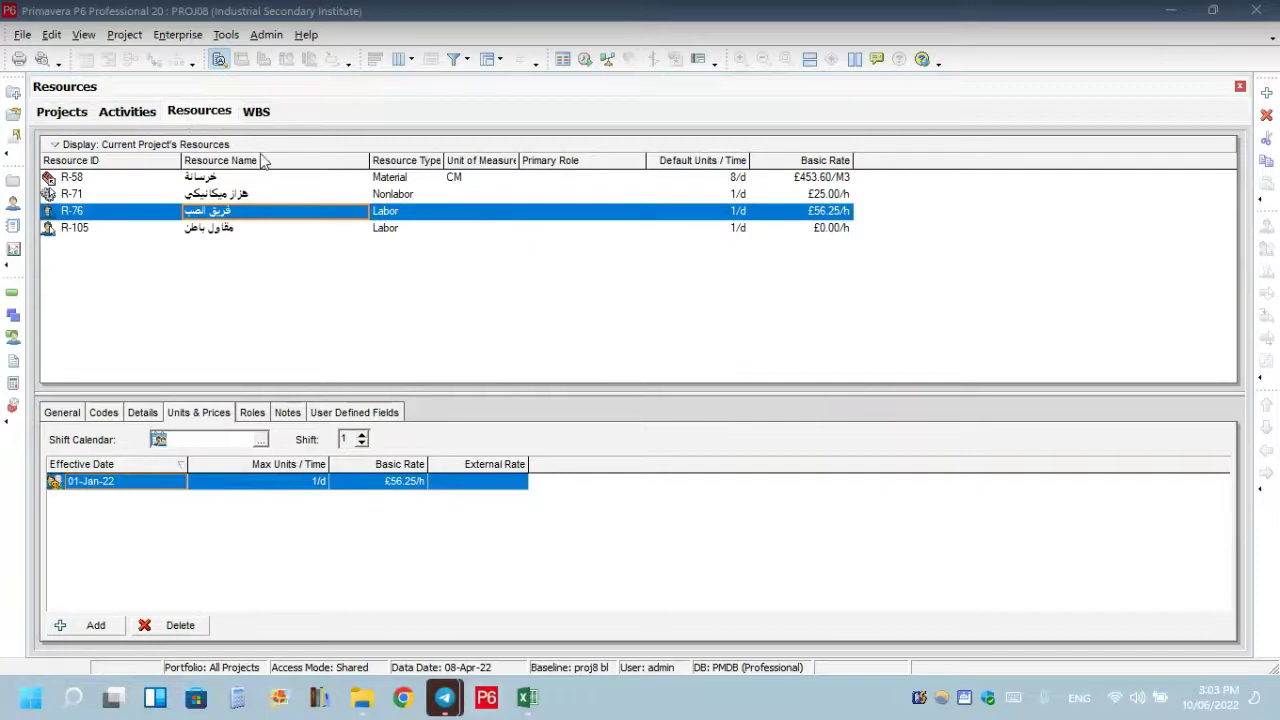
# Return to the Pouring P.C Raft of Tank activity, widen its Price / Unit column and check R-58's budgeted units.
pyautogui.click(127, 111)
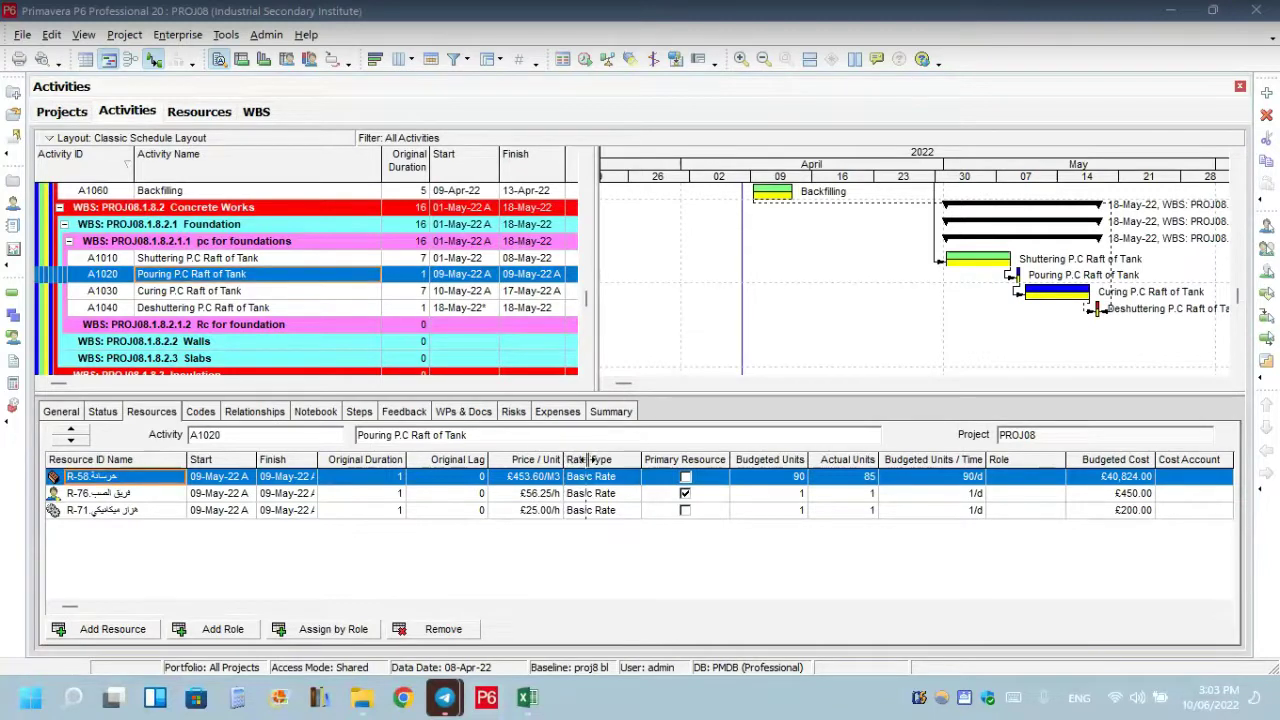
pyautogui.moveTo(566, 460); pyautogui.dragTo(588, 460)
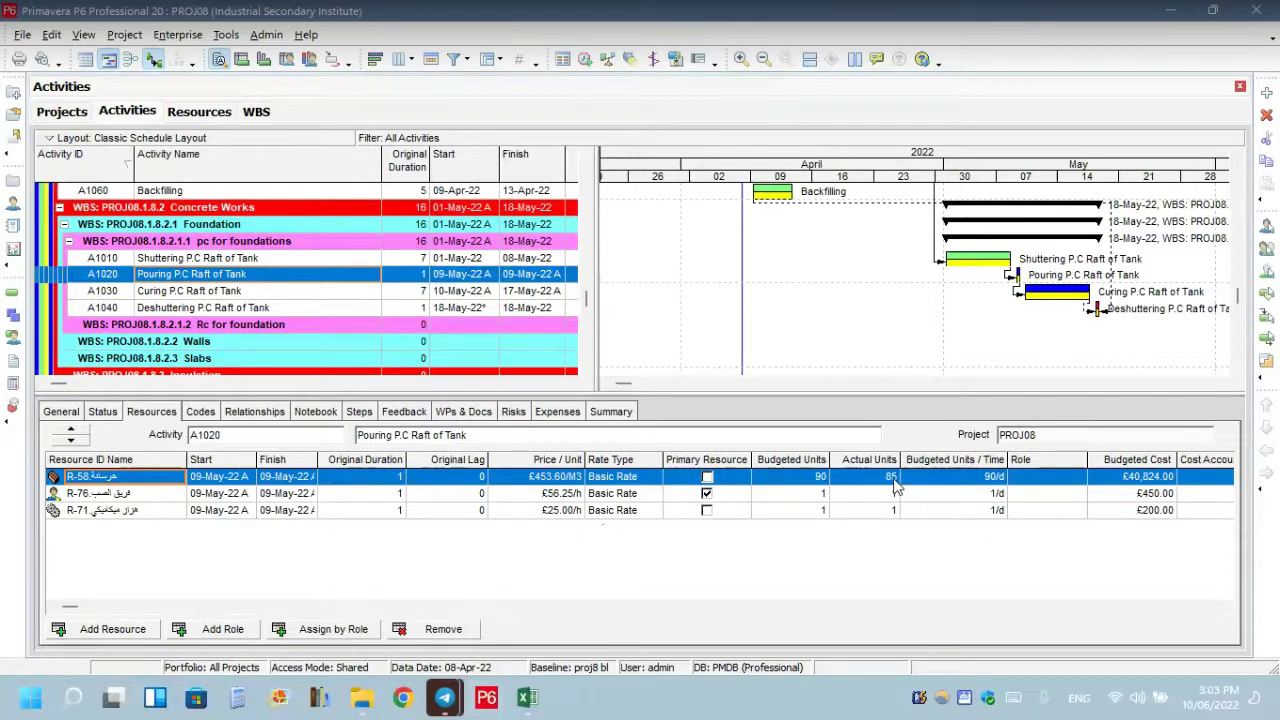
pyautogui.click(788, 481)
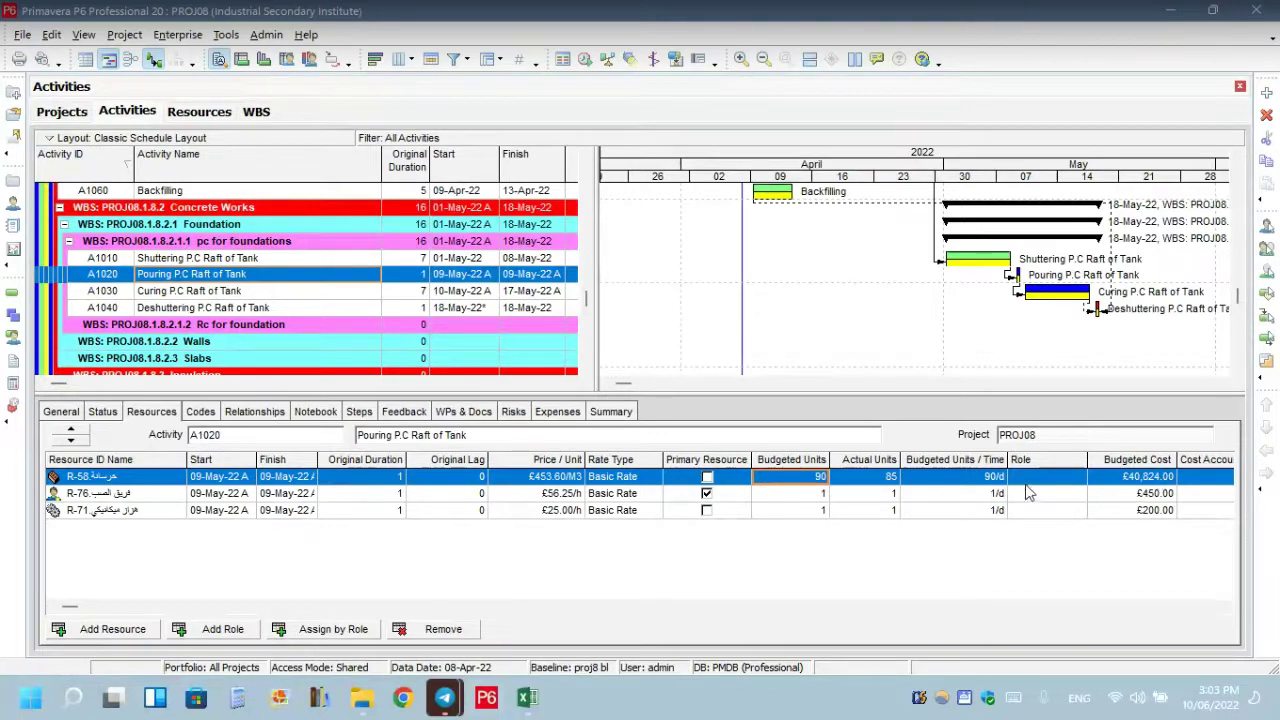
# Add Actual Cost from the Costs category to the selected resource assignment columns.
pyautogui.click(1222, 607)
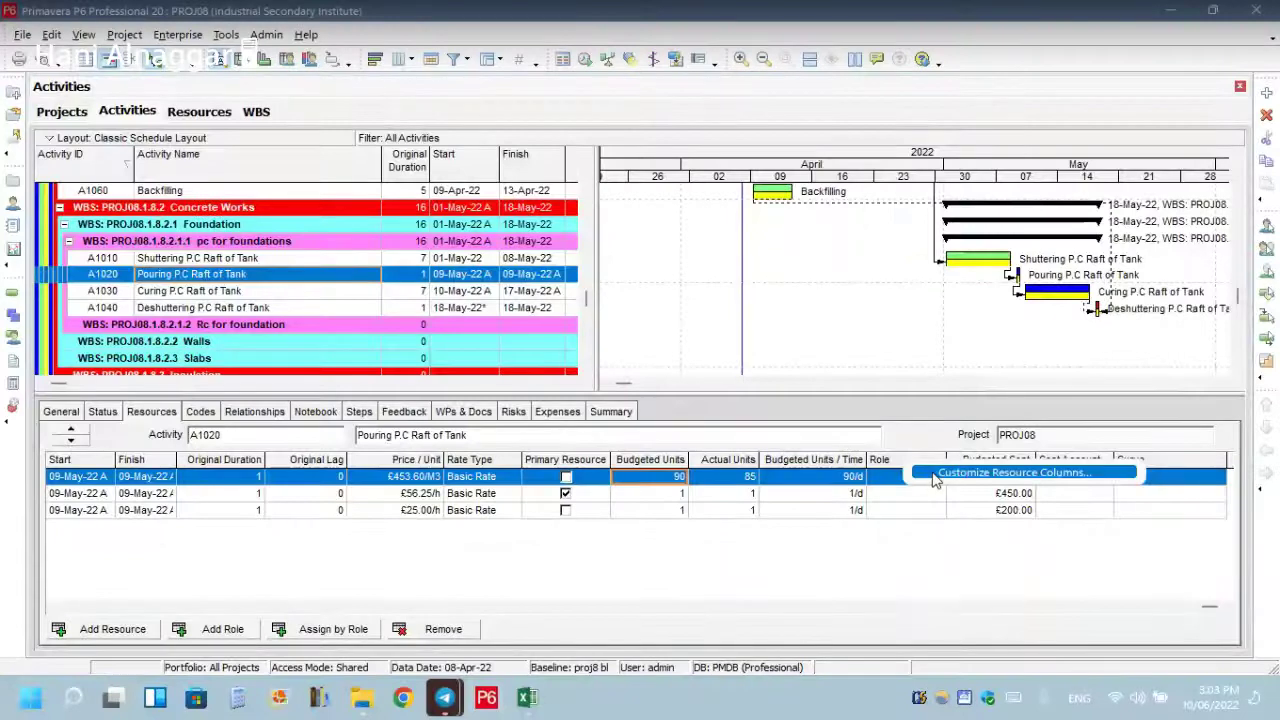
pyautogui.click(913, 485)
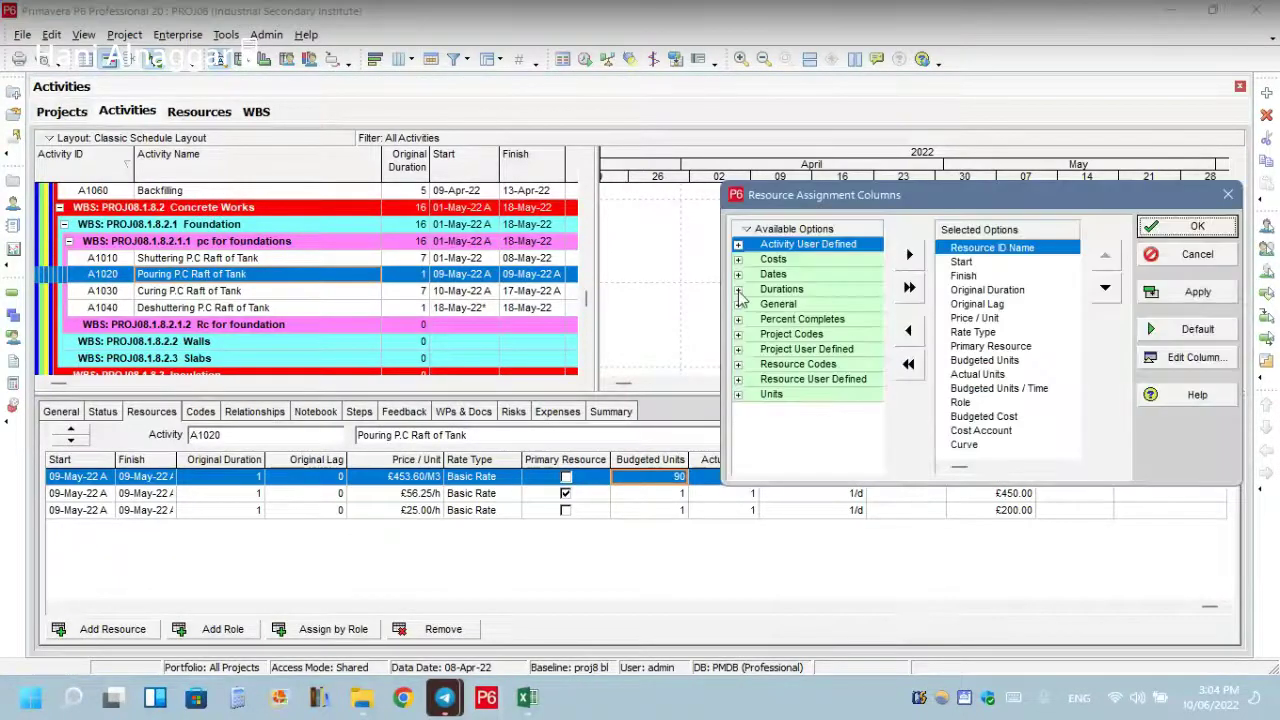
pyautogui.click(738, 259)
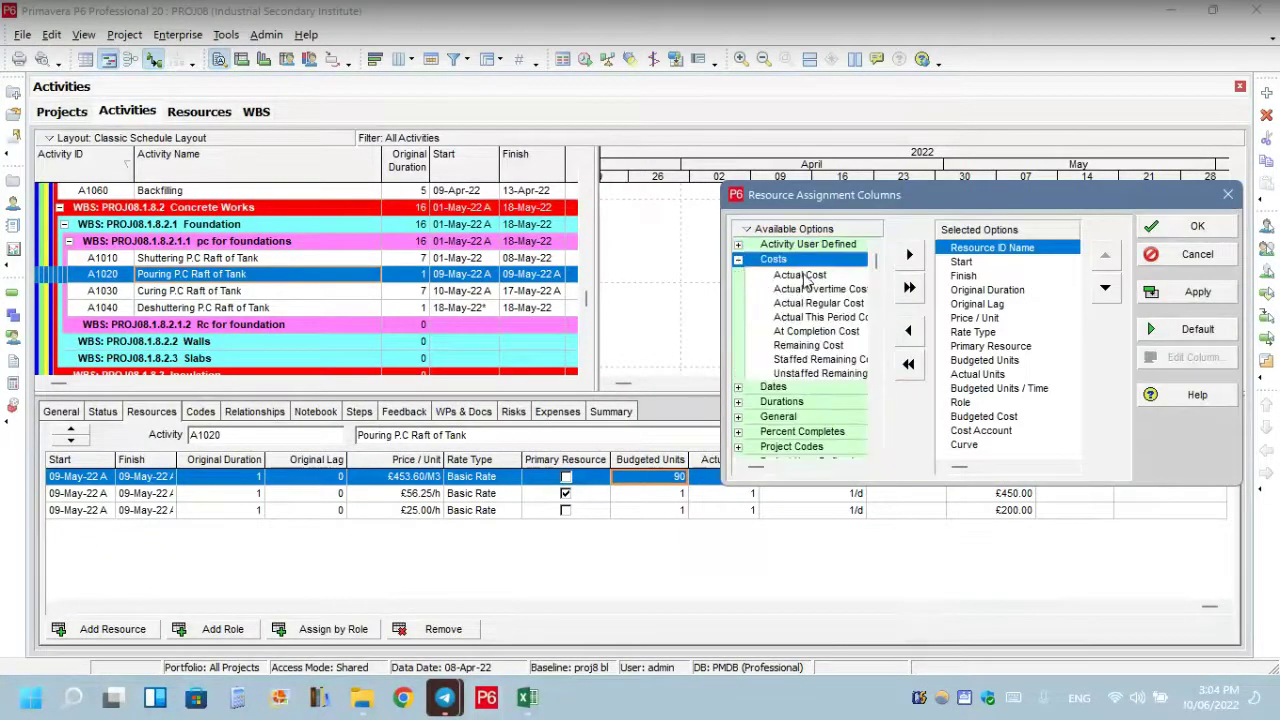
pyautogui.click(805, 275)
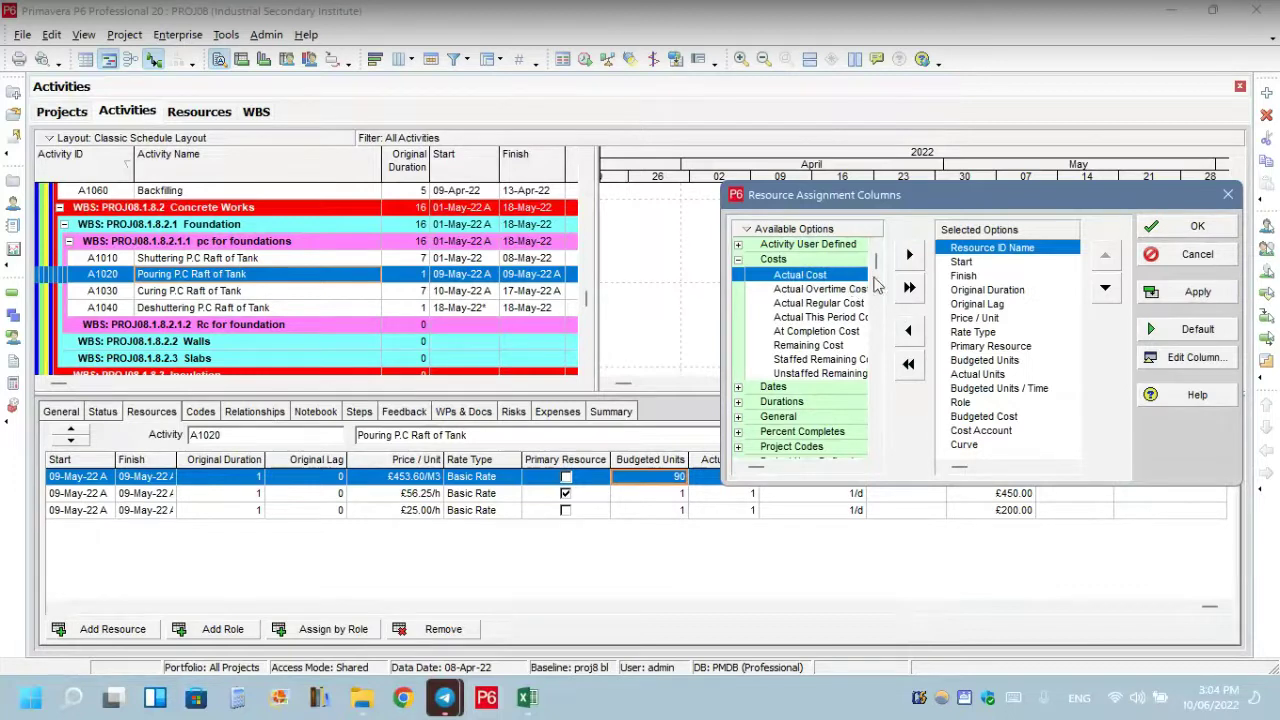
pyautogui.click(909, 255)
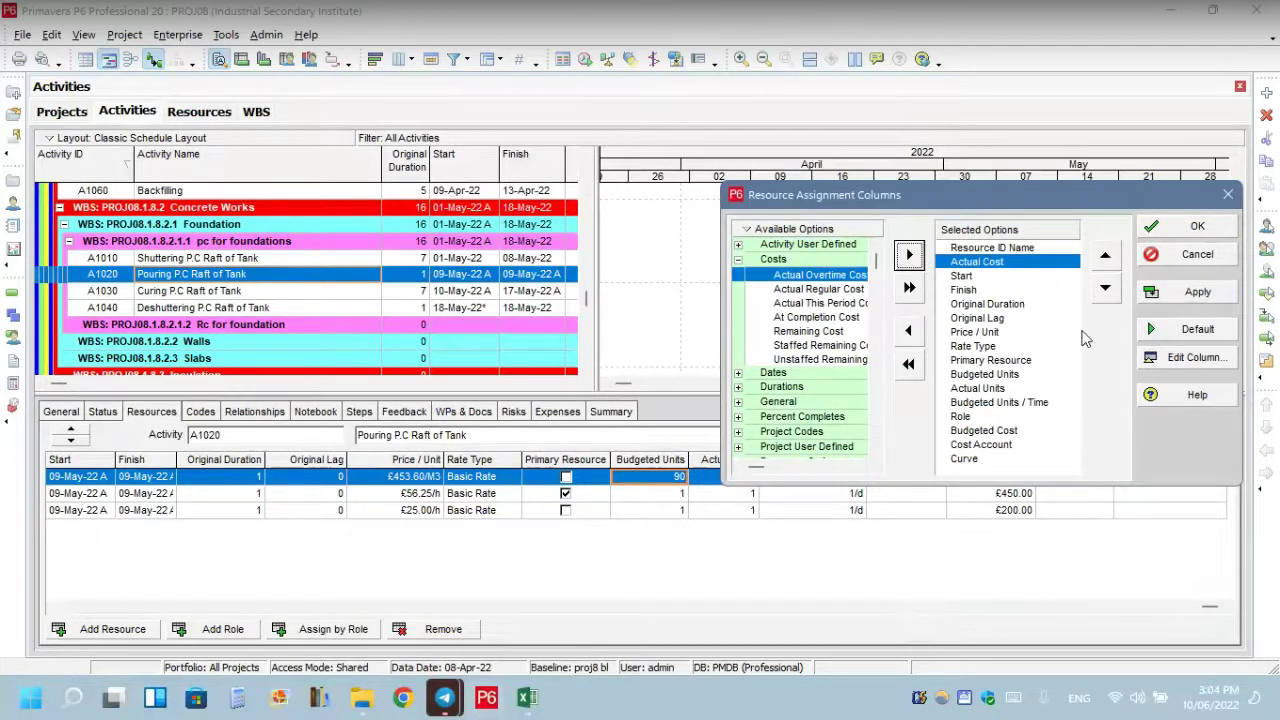
# Place the Actual Cost column between Cost Account and Curve in the resource assignments and widen it.
pyautogui.click(1104, 289)
pyautogui.click(1104, 289)
pyautogui.click(1104, 289)
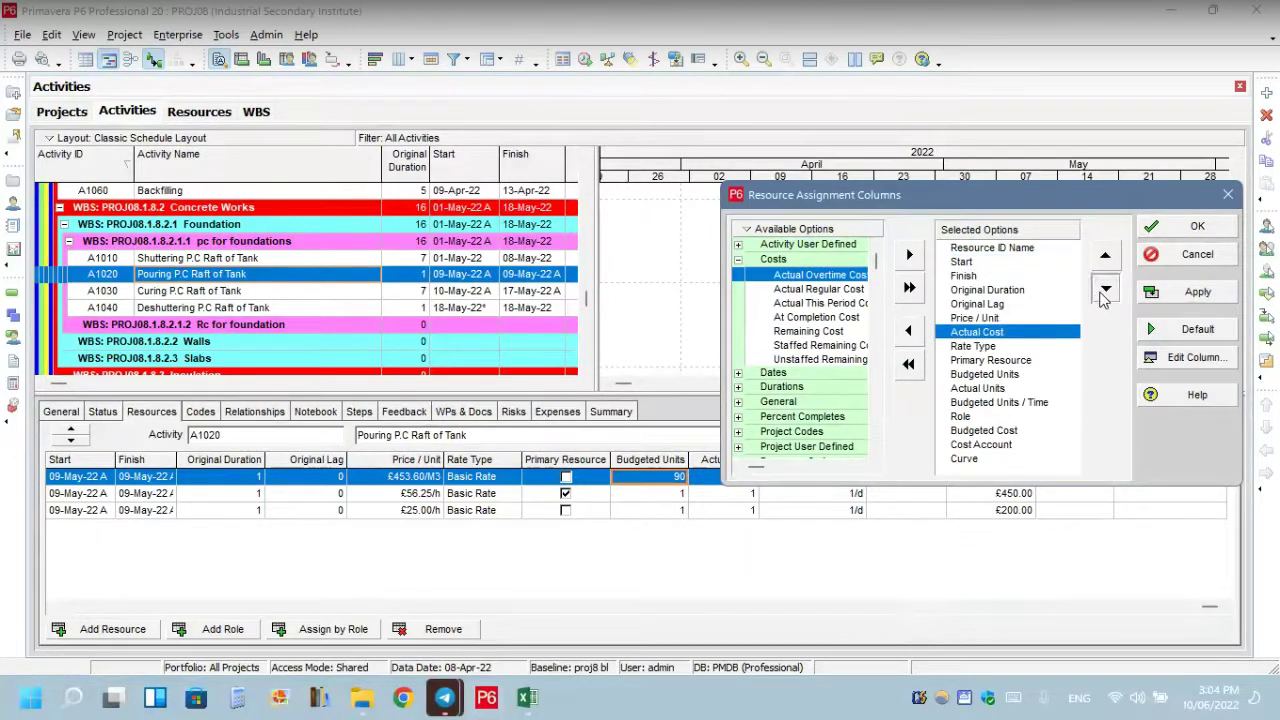
pyautogui.click(1104, 289)
pyautogui.click(1104, 289)
pyautogui.click(1104, 289)
pyautogui.click(1104, 289)
pyautogui.click(1104, 289)
pyautogui.click(1104, 289)
pyautogui.click(1104, 289)
pyautogui.click(1104, 289)
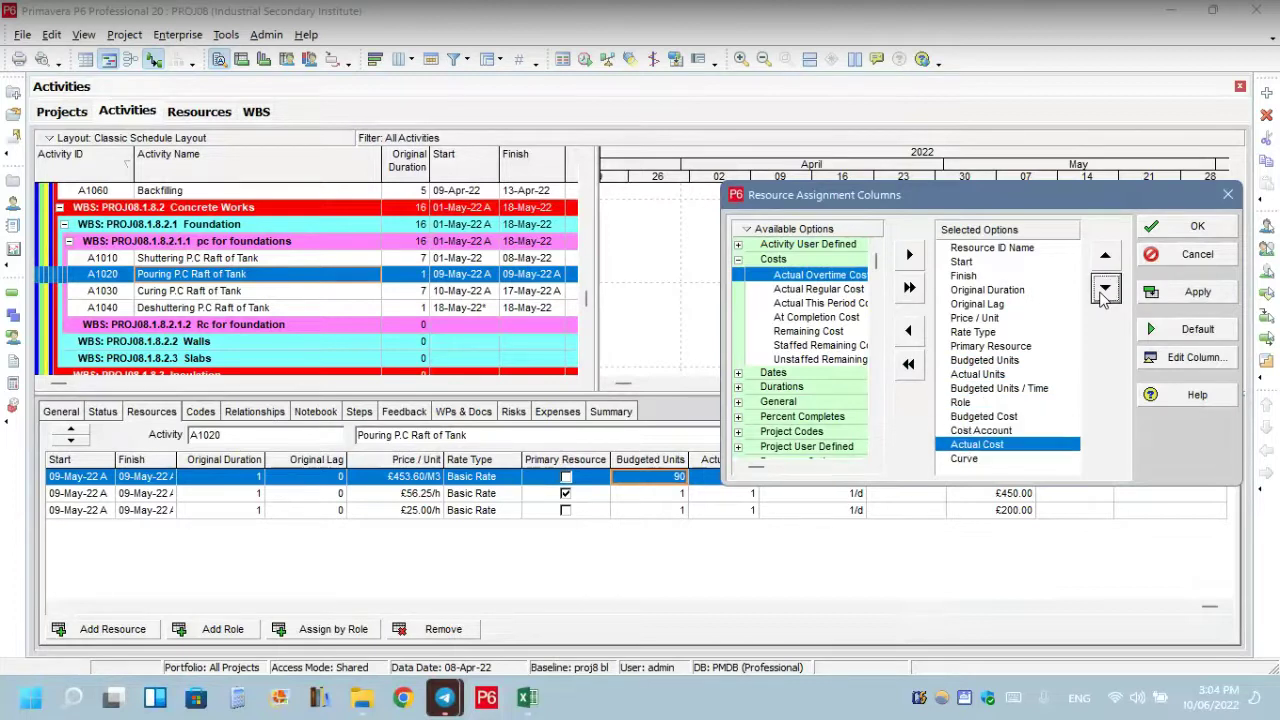
pyautogui.click(1197, 226)
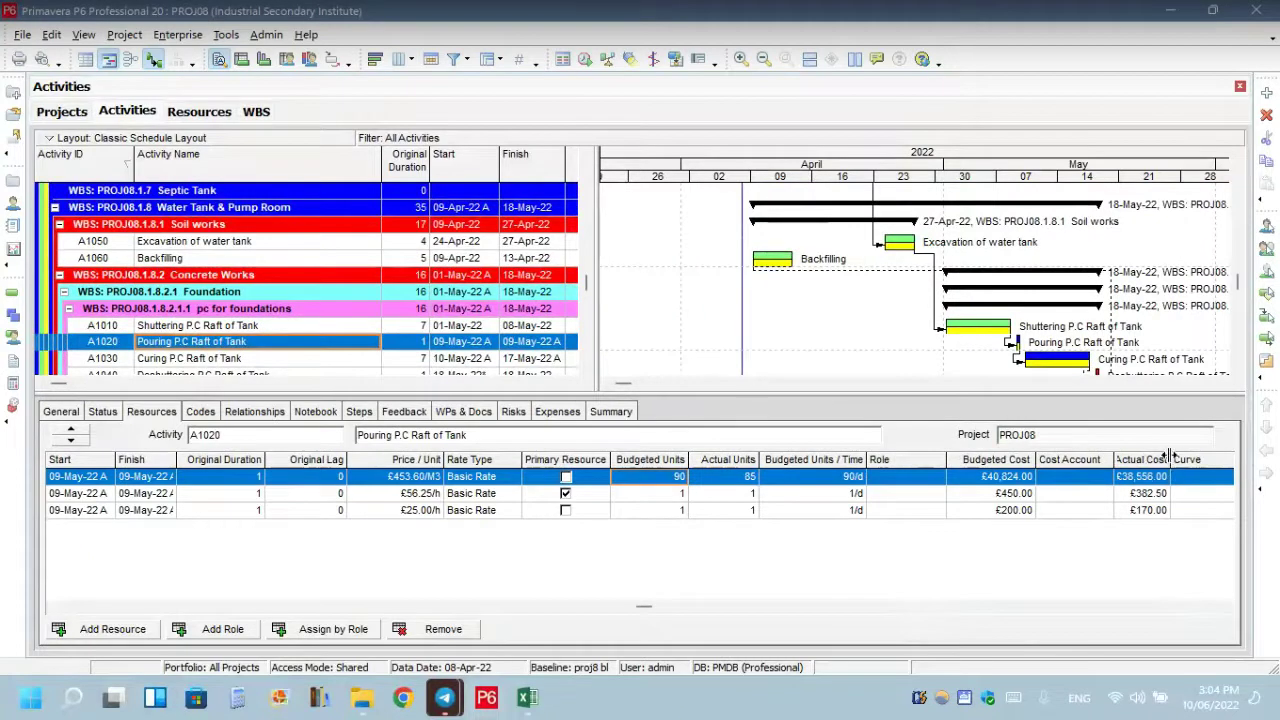
pyautogui.moveTo(1169, 459); pyautogui.dragTo(1197, 459)
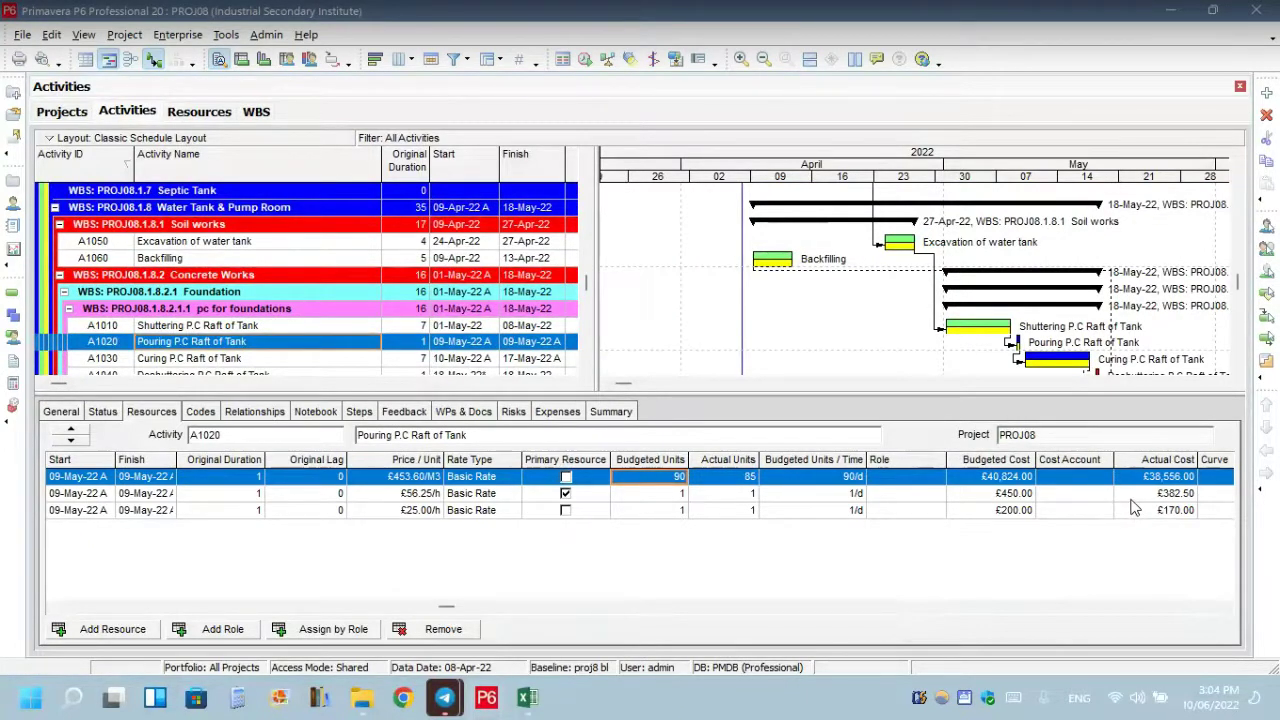
# Hide the Project Baseline bars in the Gantt chart.
pyautogui.scroll(-1, 870, 310)
pyautogui.rightClick(867, 300)
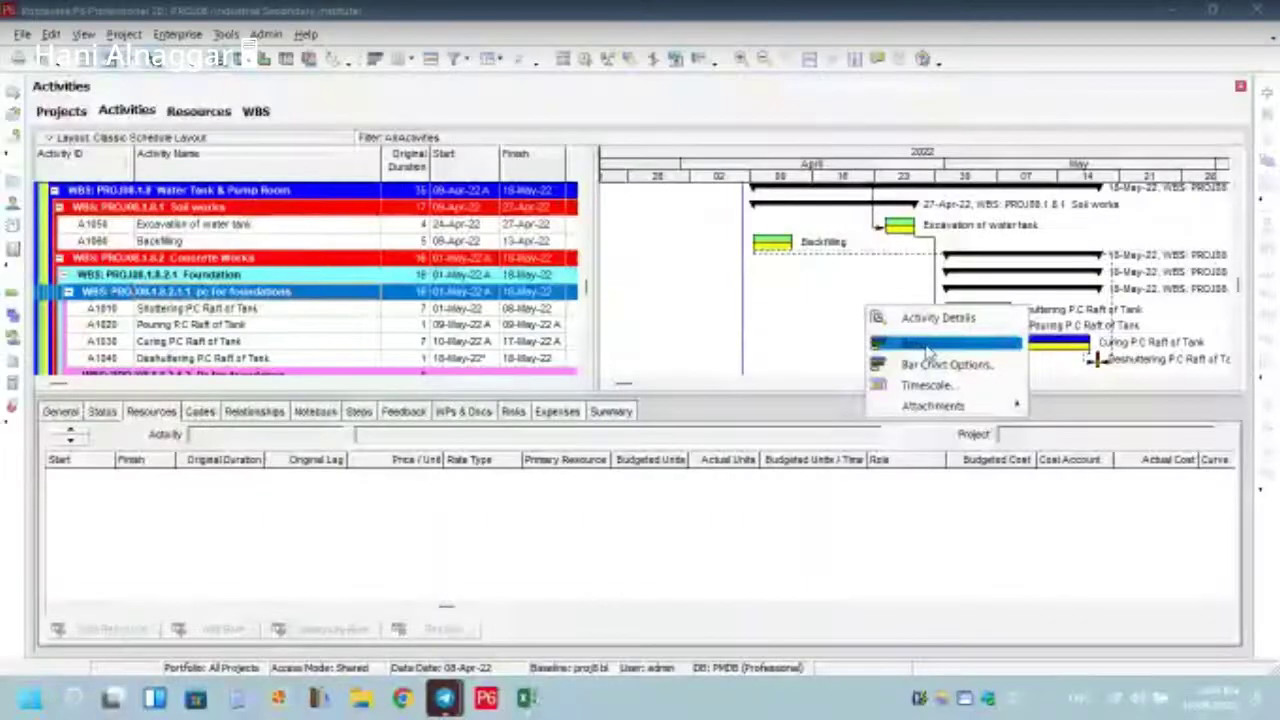
pyautogui.click(927, 347)
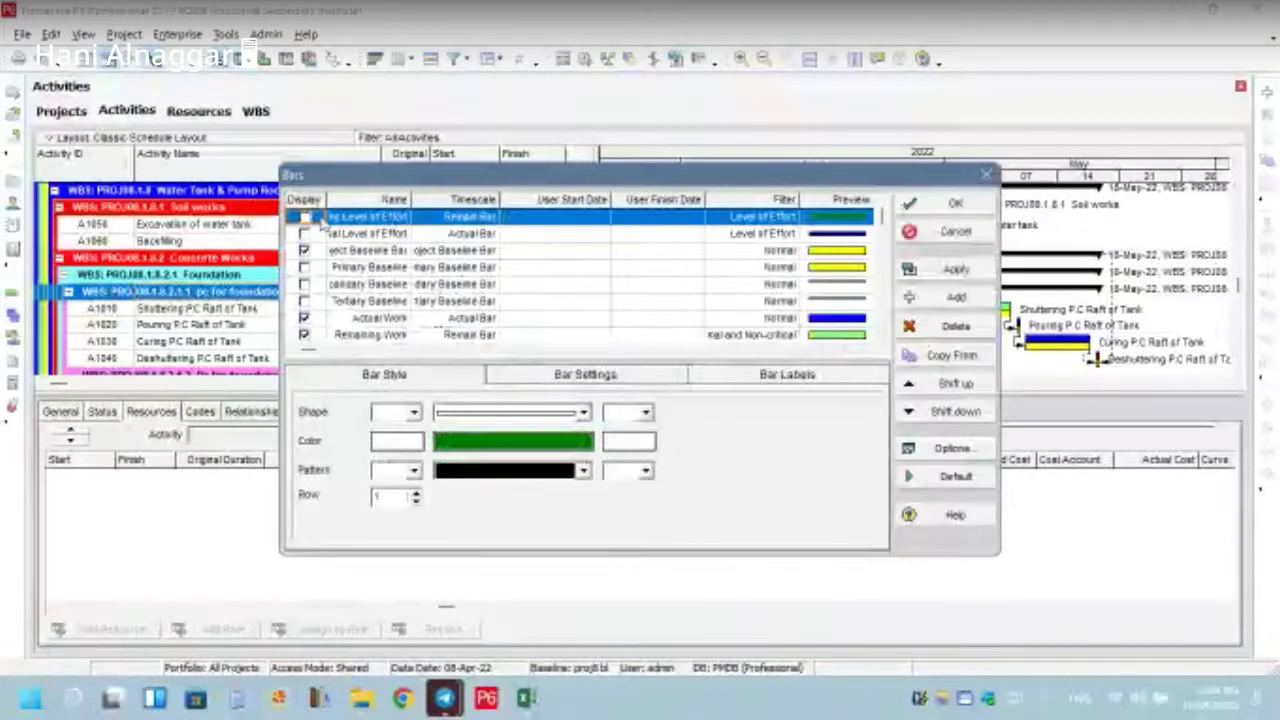
pyautogui.click(318, 250)
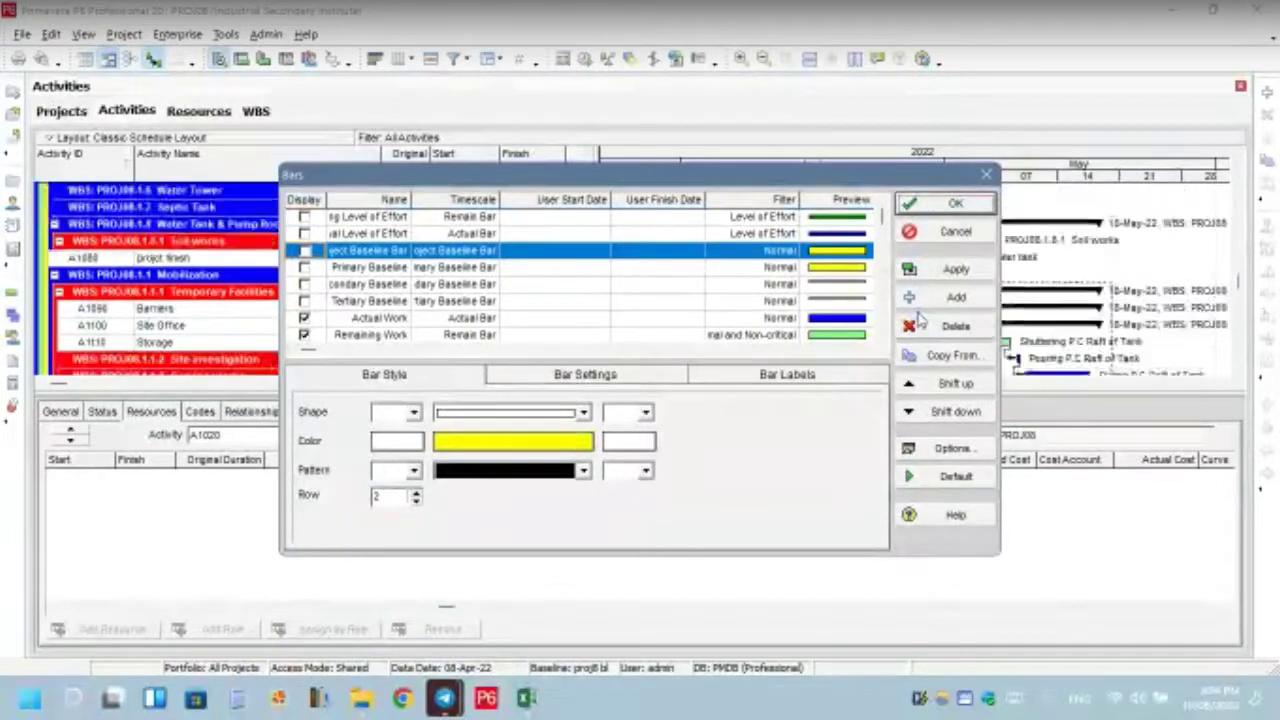
pyautogui.click(960, 207)
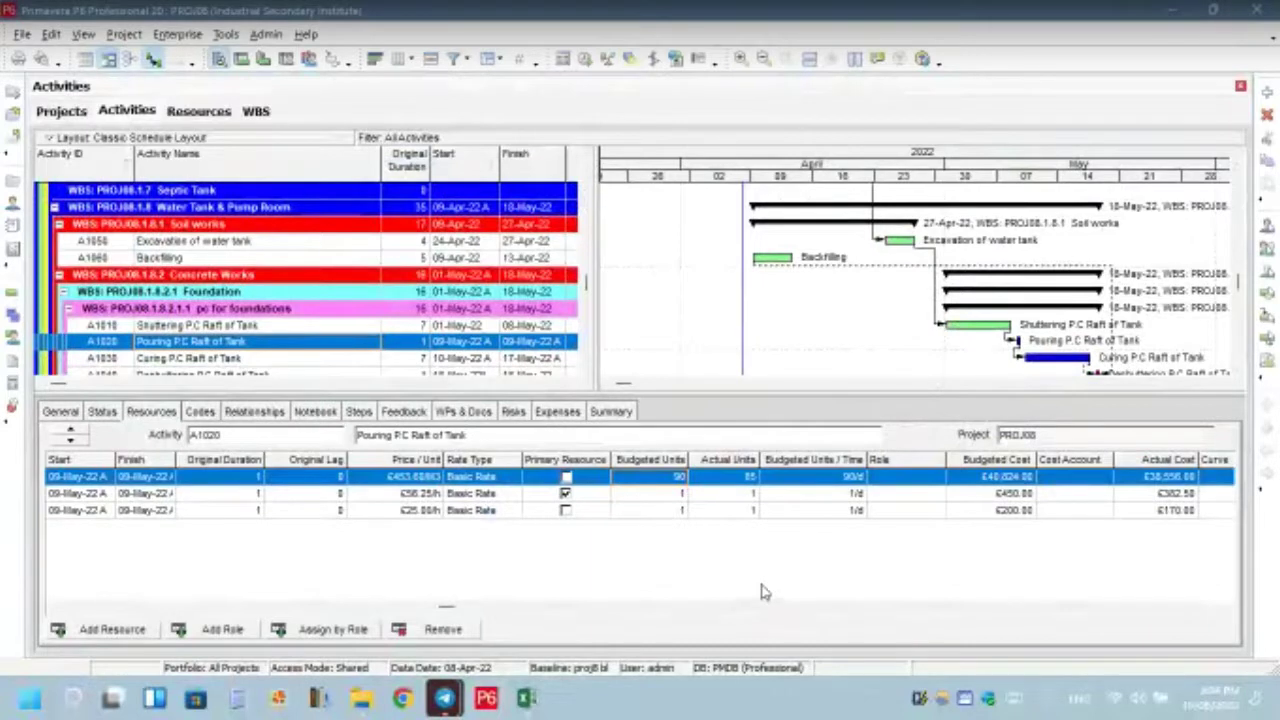
# Compare the budgeted and actual units and costs of resource R-58 on the Pouring P.C Raft of Tank activity.
pyautogui.click(975, 482)
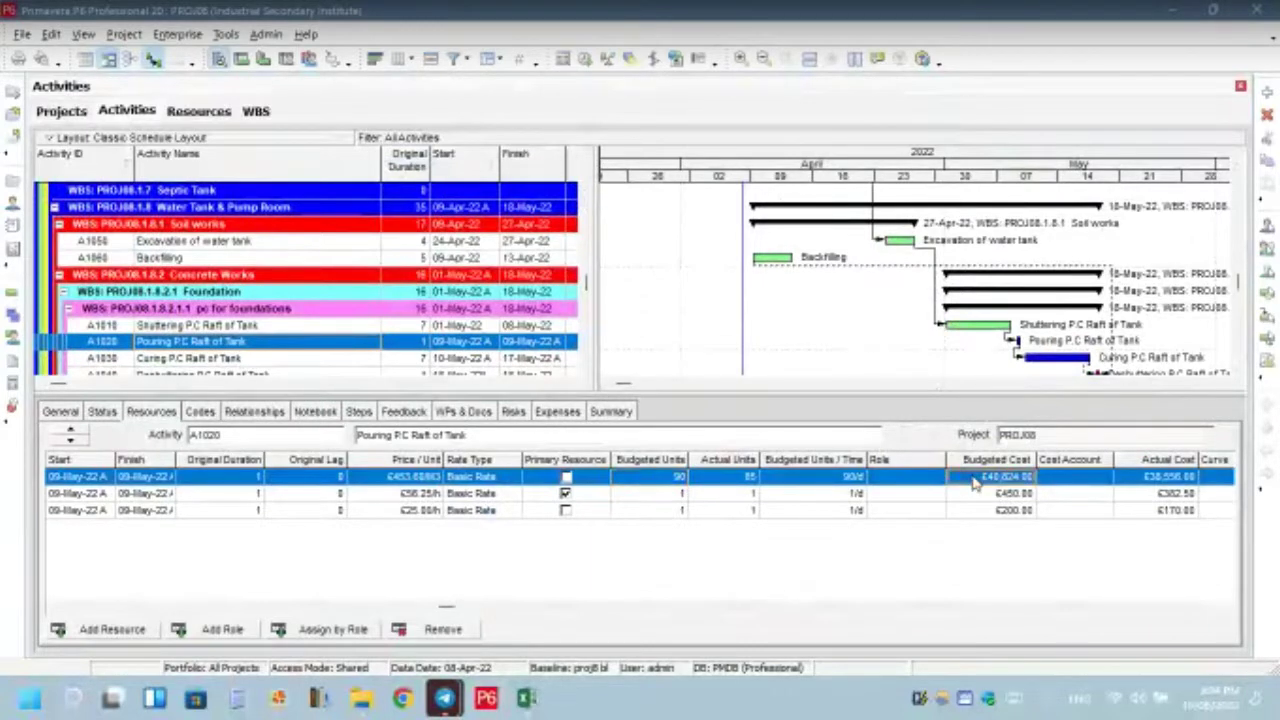
pyautogui.click(740, 480)
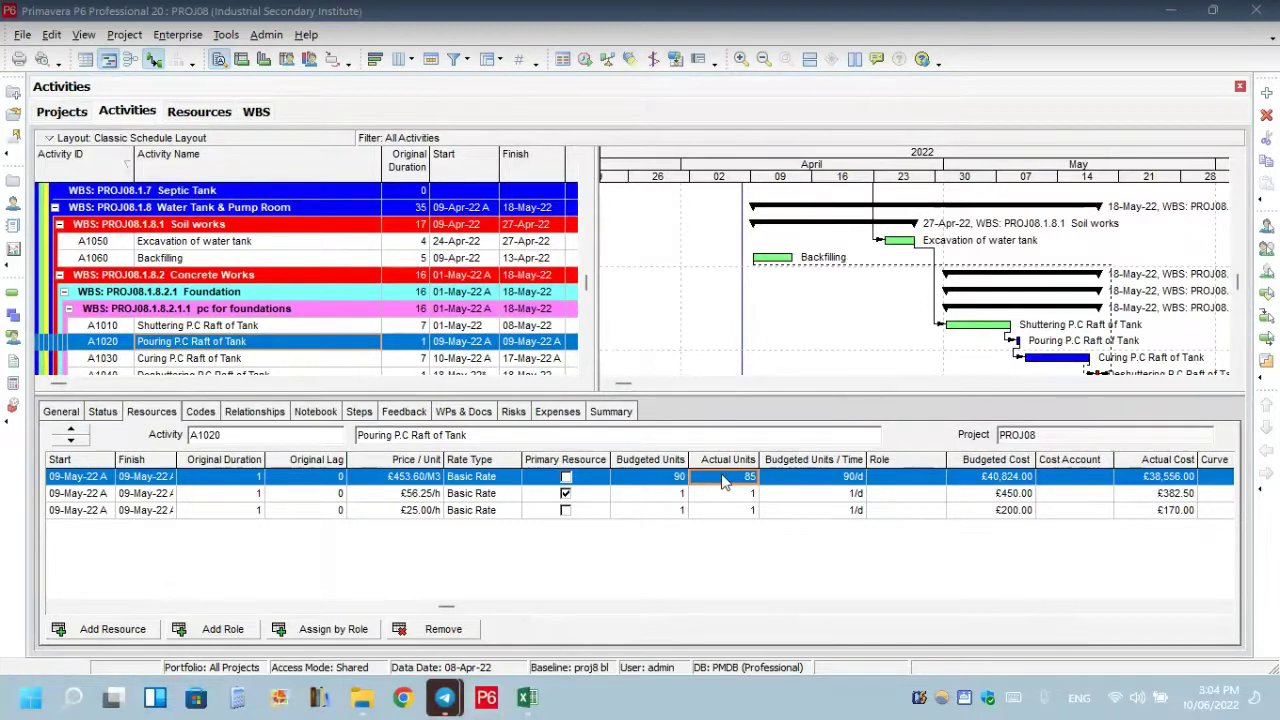
pyautogui.click(725, 481)
pyautogui.click(727, 555)
pyautogui.click(657, 480)
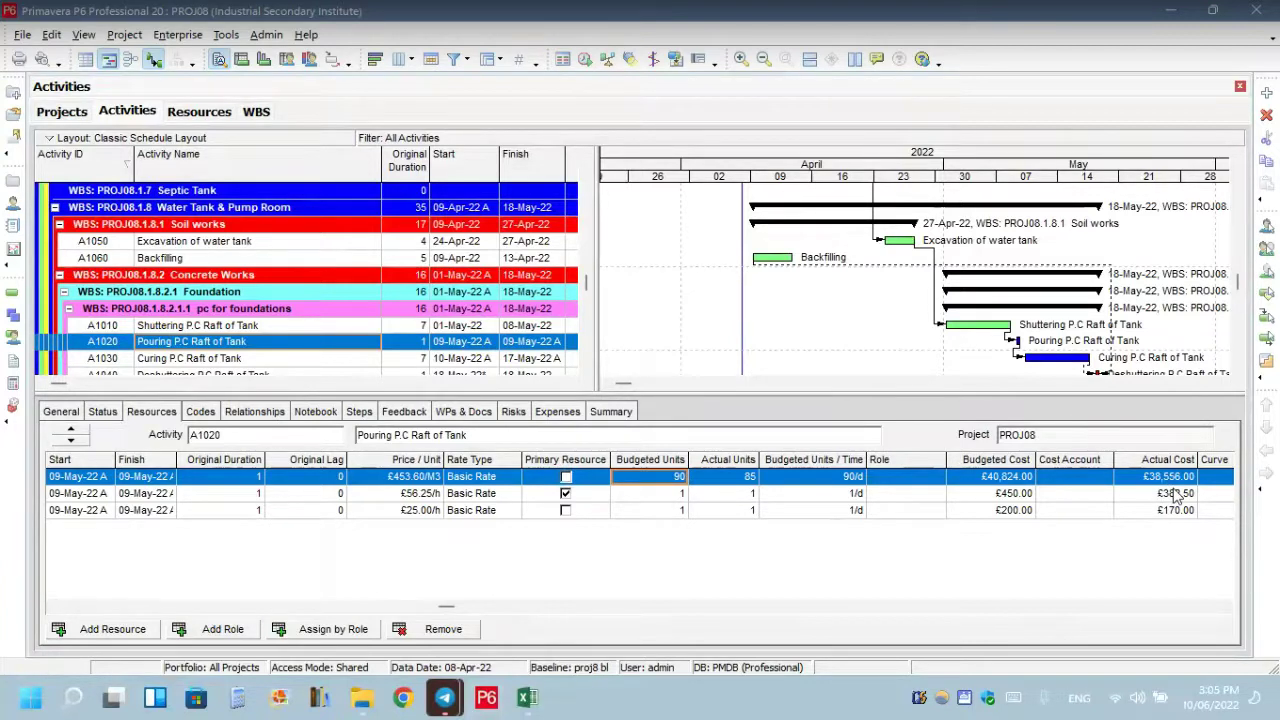
pyautogui.moveTo(532, 685)
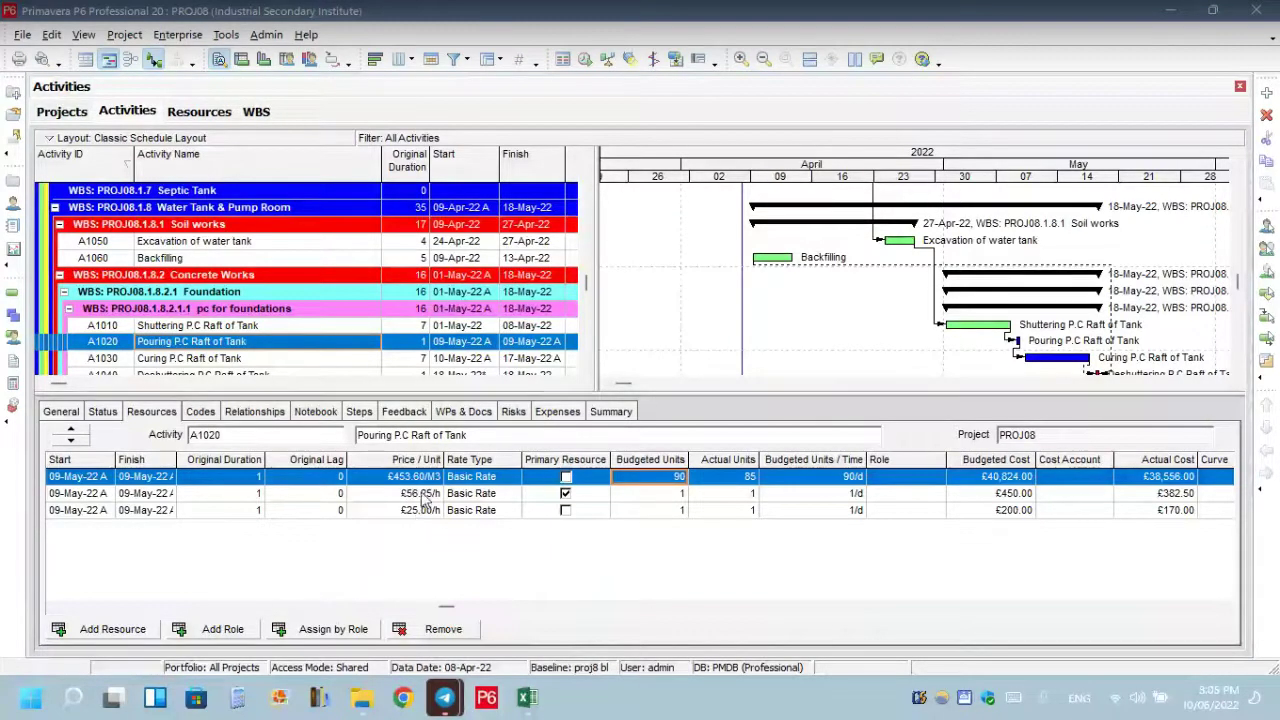
pyautogui.moveTo(522, 710)
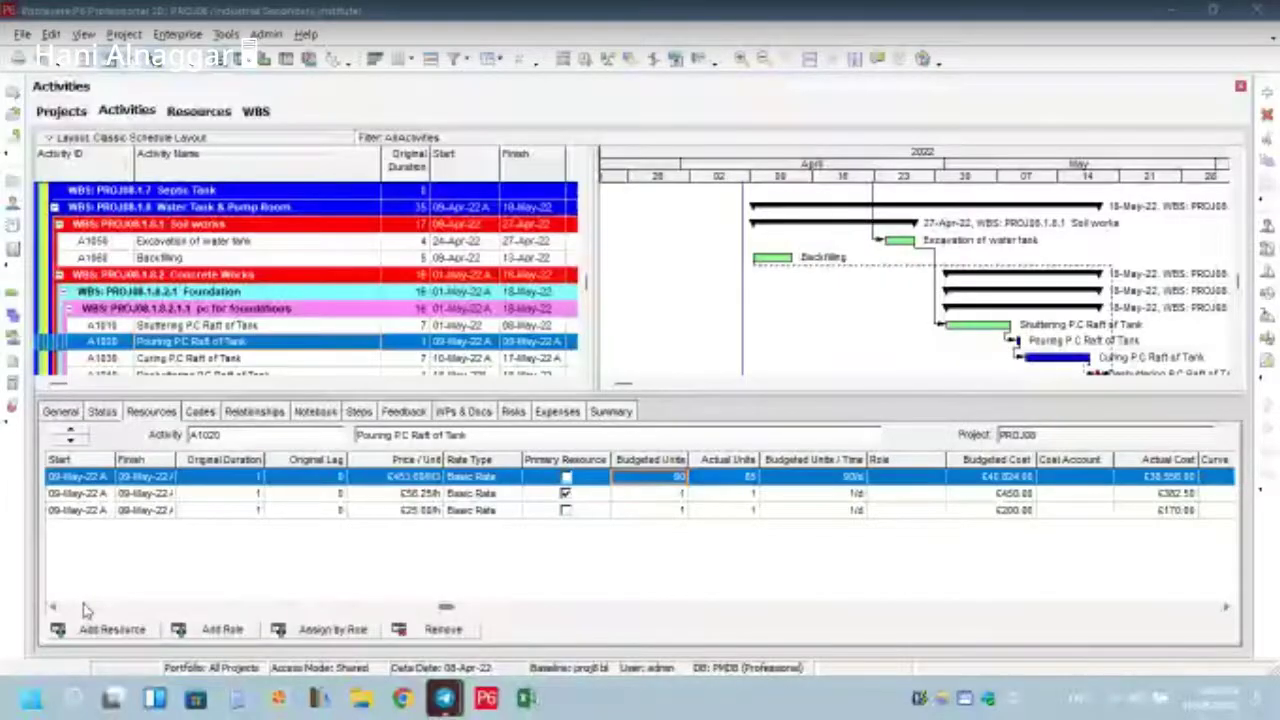
# Check the Budgeted Total Cost, Planned Value Cost and Earned Value Cost of the Pouring P.C Raft of Tank activity.
pyautogui.click(69, 607)
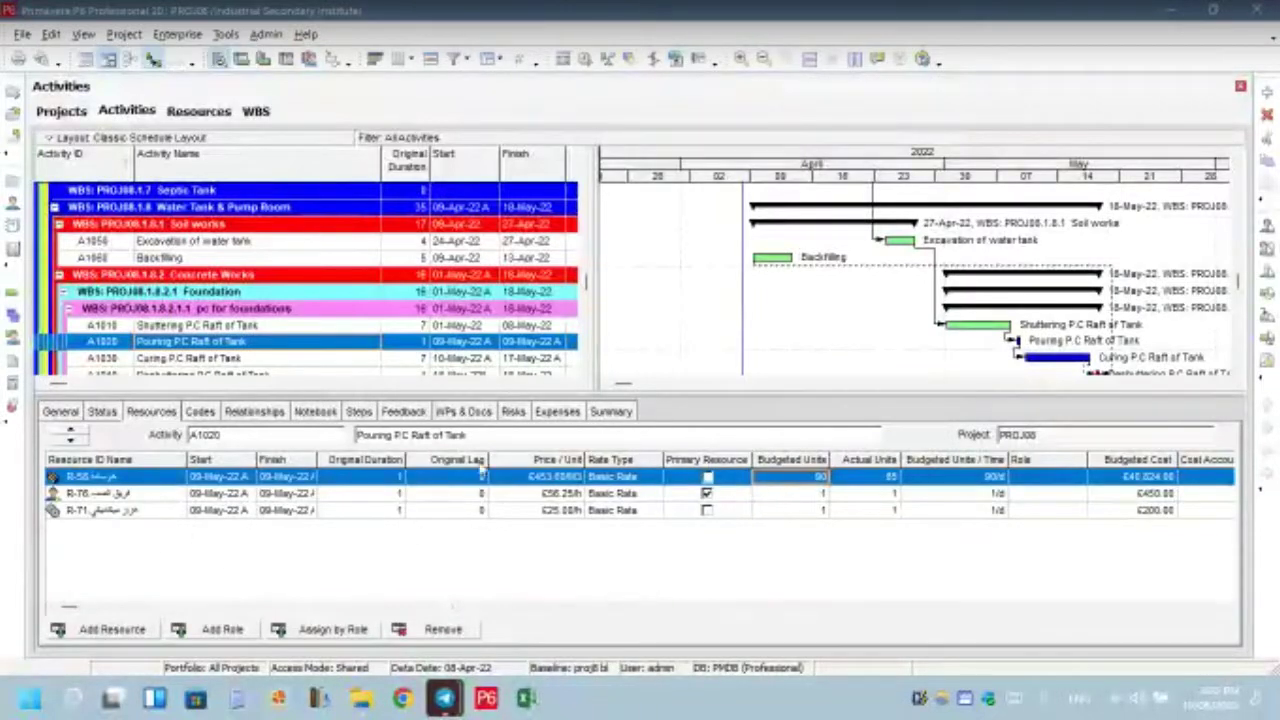
pyautogui.click(570, 385)
pyautogui.click(570, 385)
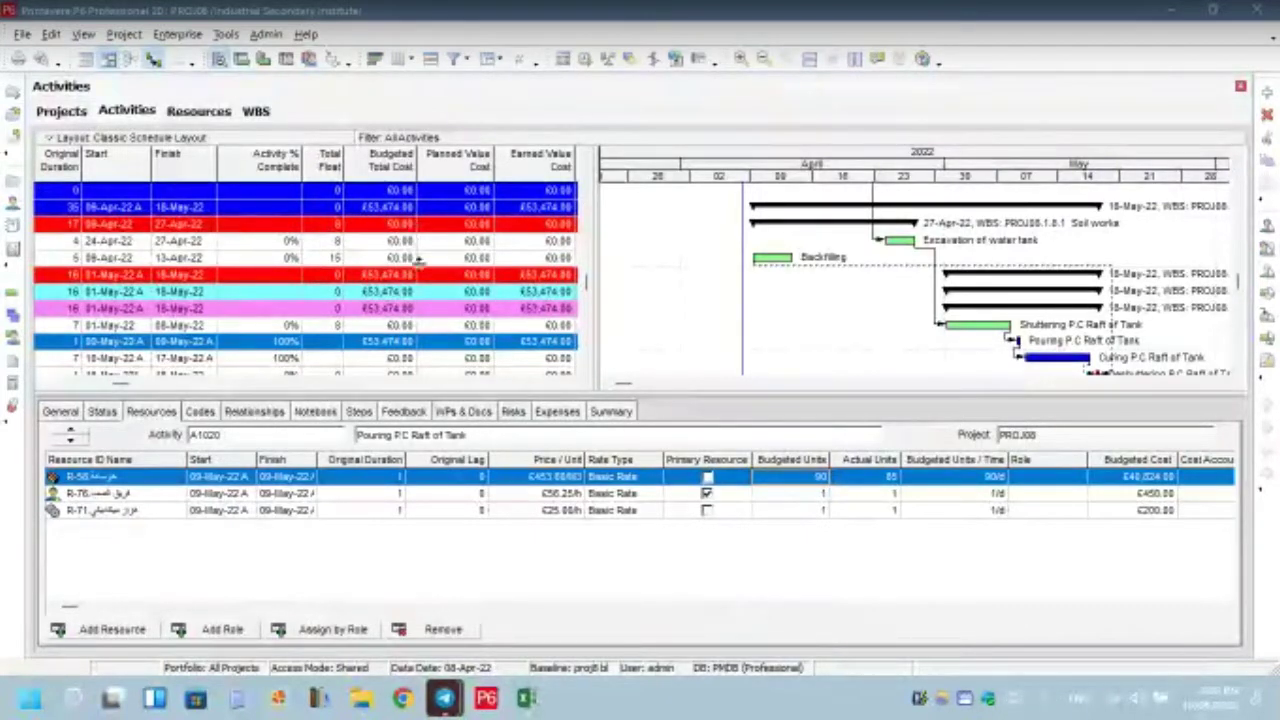
pyautogui.click(395, 347)
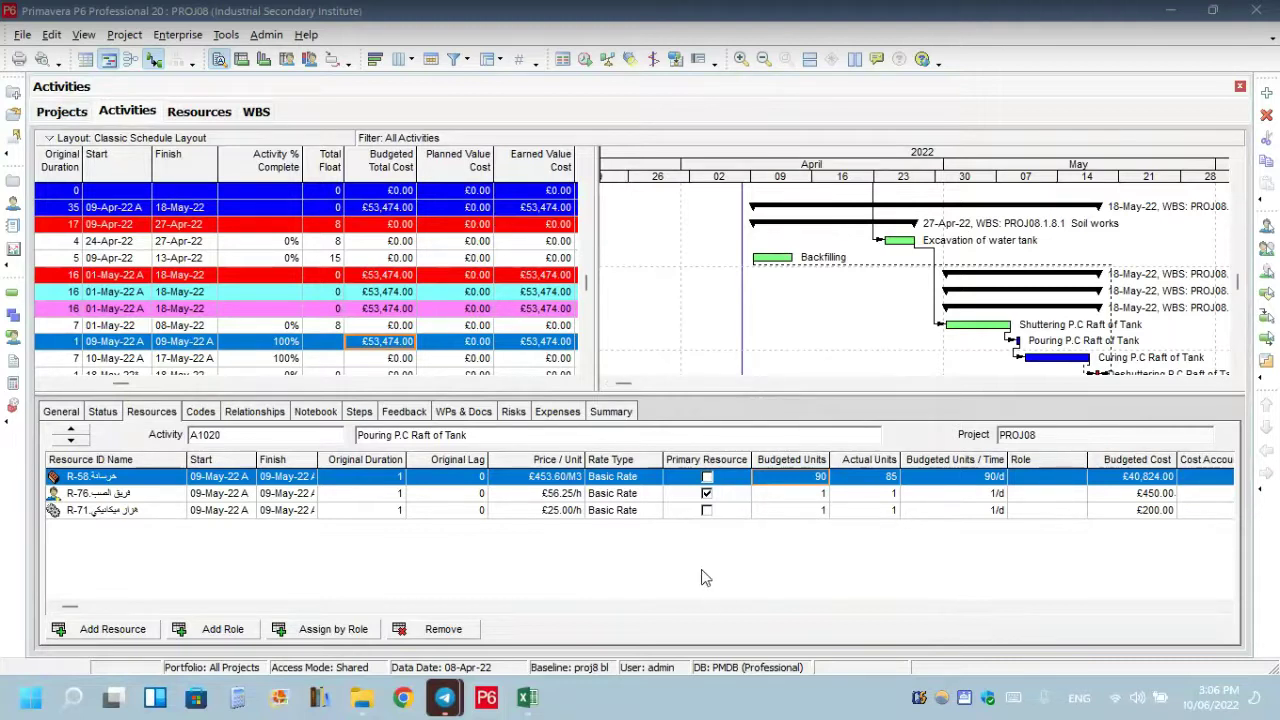
# Switch to File Explorer and open the Word document المحاضرة from the proj2 folder.
pyautogui.moveTo(445, 697)
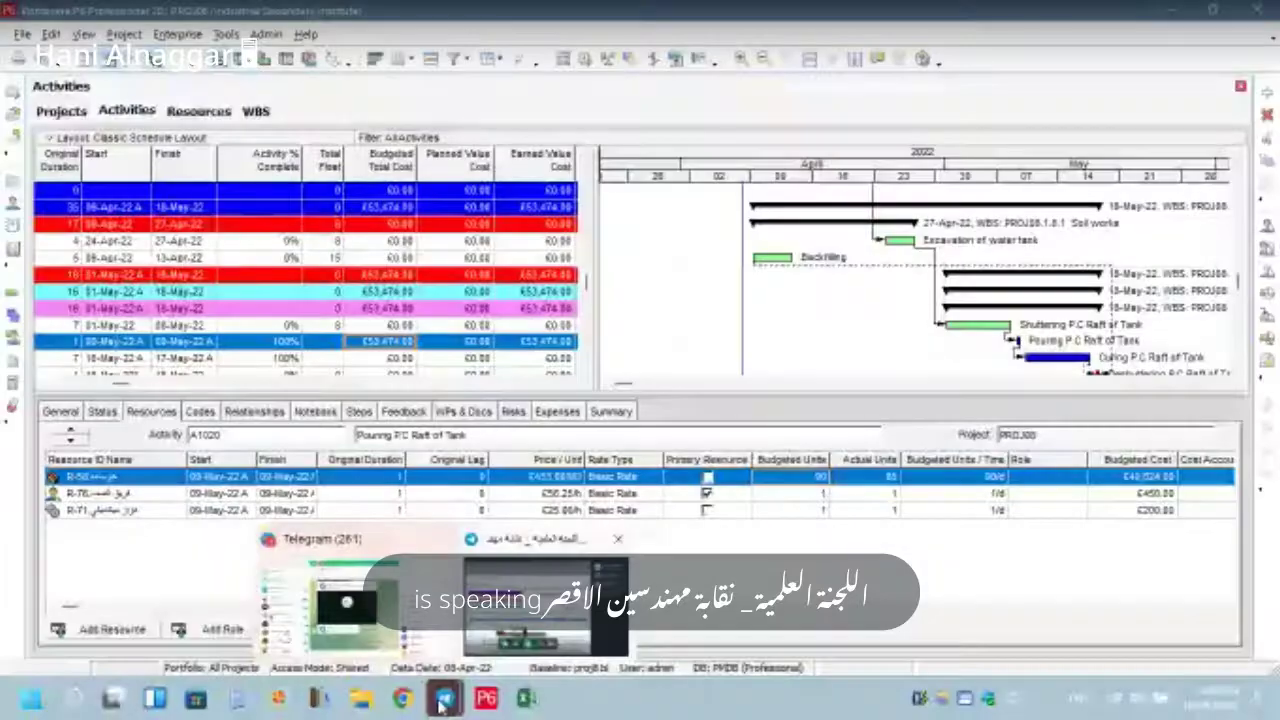
pyautogui.click(368, 660)
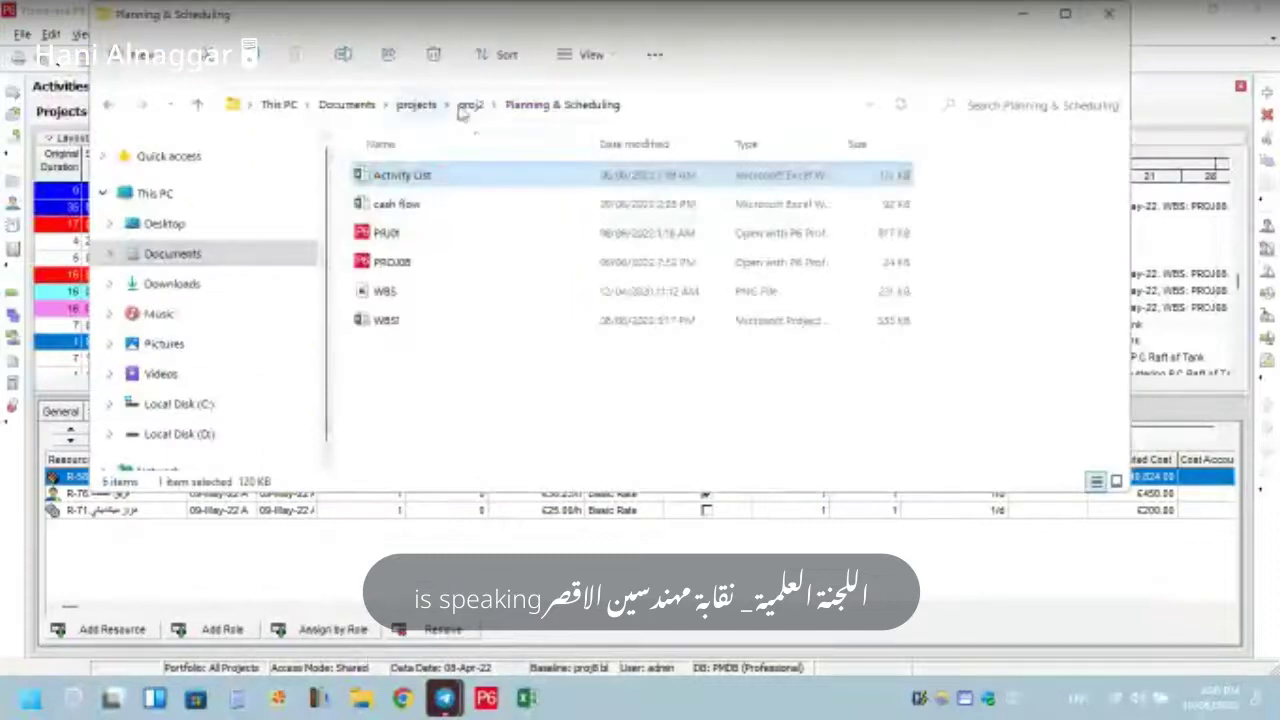
pyautogui.click(470, 104)
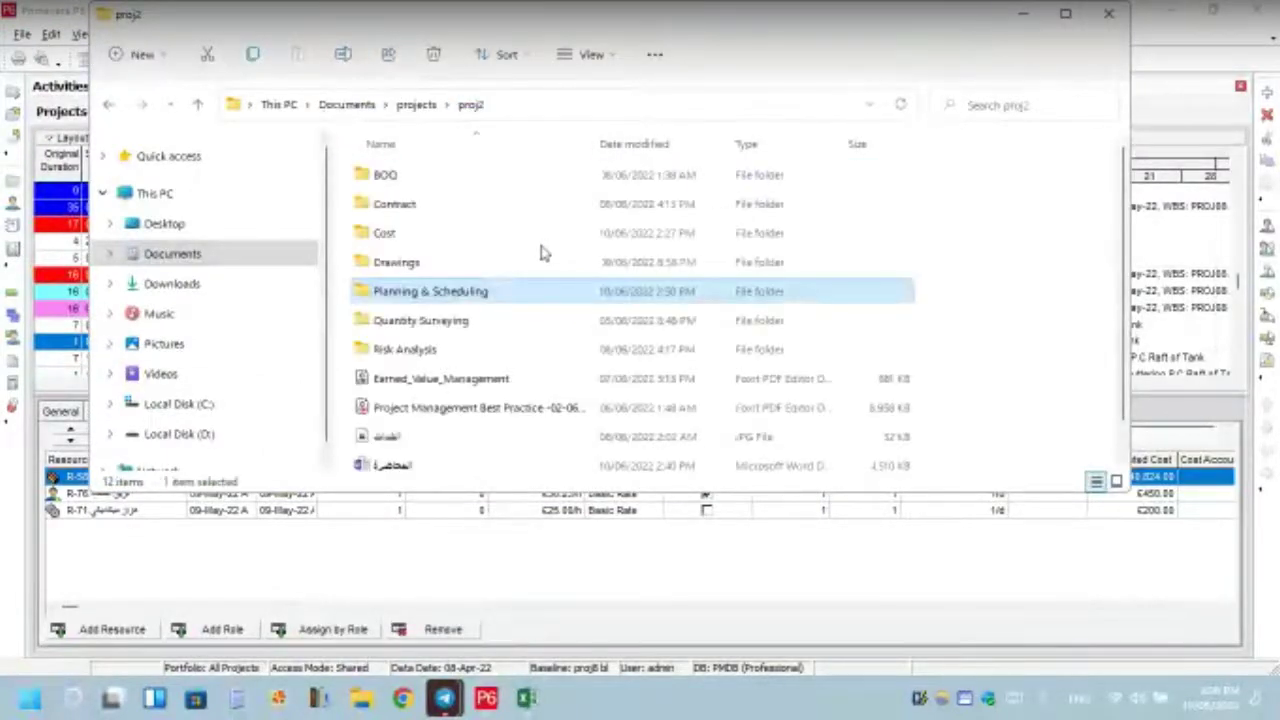
pyautogui.scroll(-1, 410, 400)
pyautogui.doubleClick(392, 429)
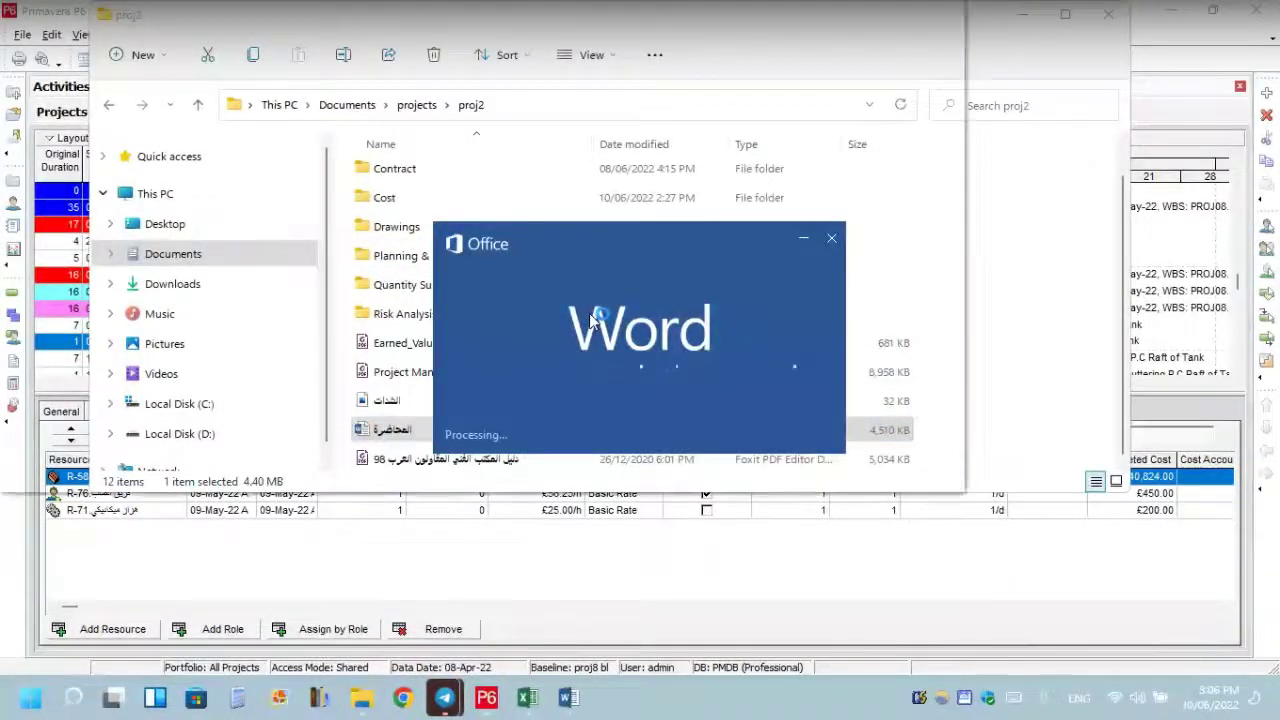
# Go to section 4, التخطيط والجدولة, and read on through Sequence and Relationships, Review and Approval and the Project Planning diagram.
pyautogui.scroll(-4, 590, 315)
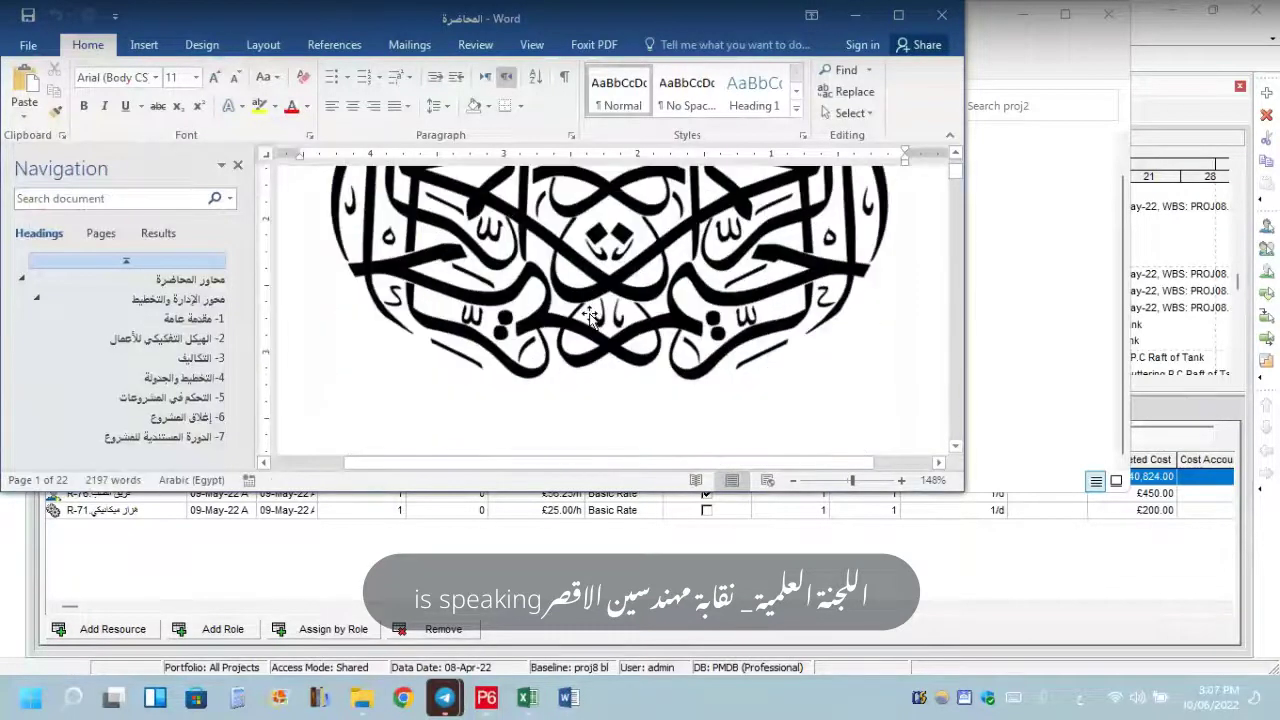
pyautogui.scroll(-1, 590, 315)
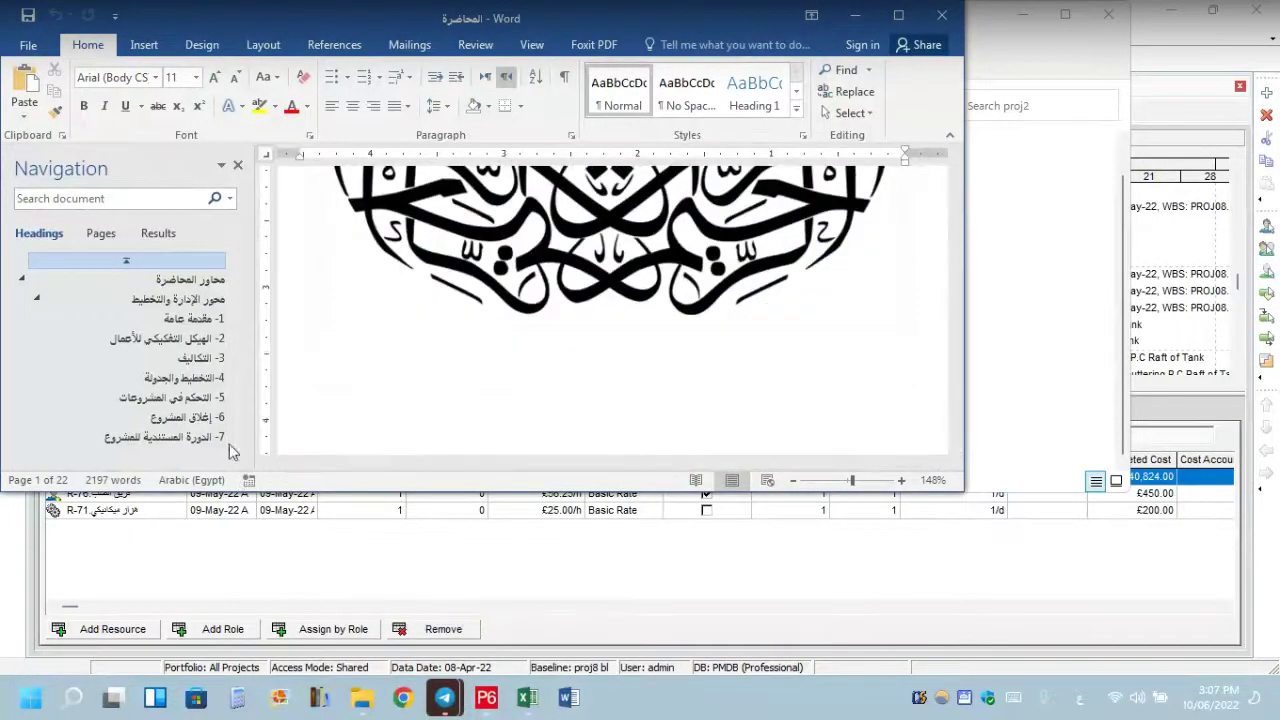
pyautogui.click(210, 383)
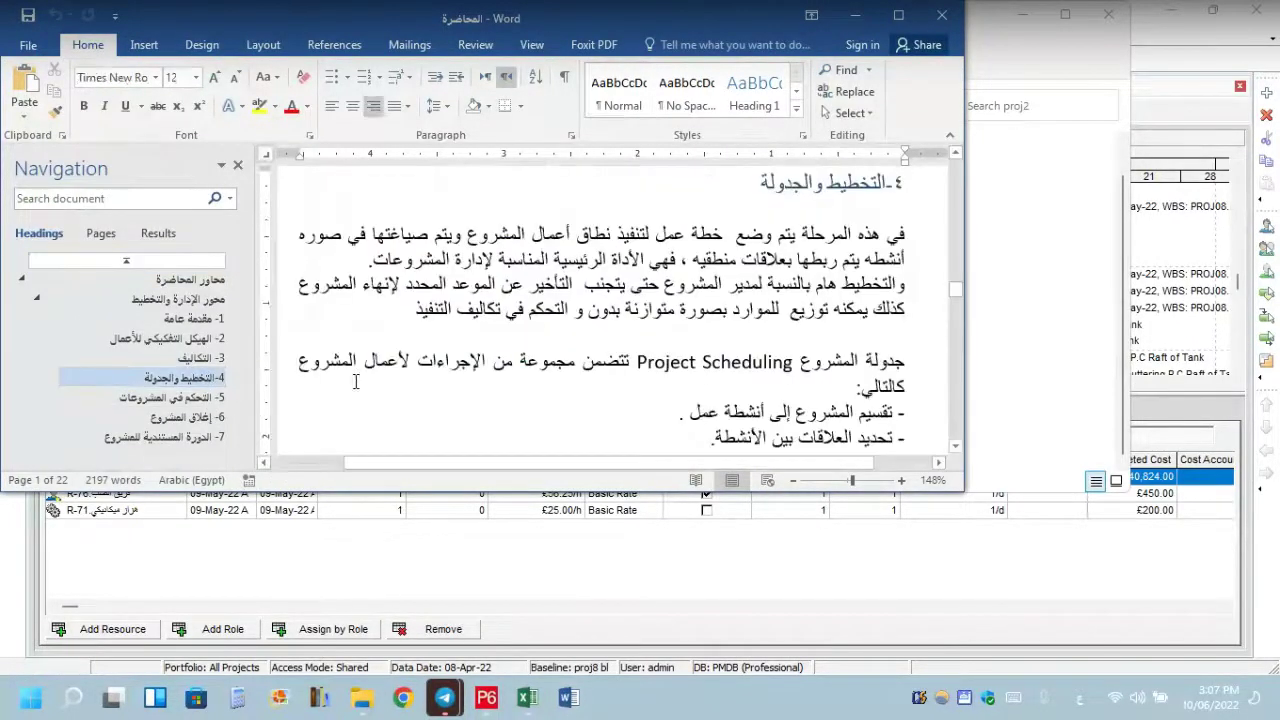
pyautogui.scroll(-3, 421, 381)
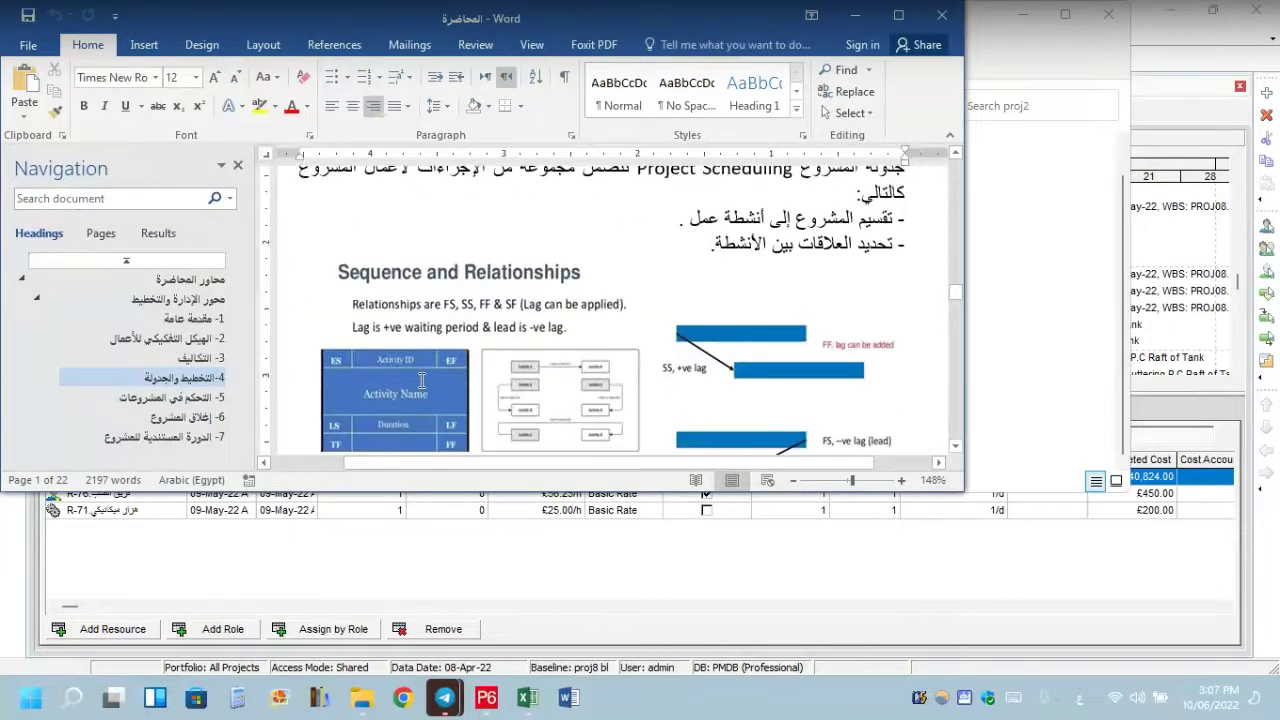
pyautogui.scroll(-5, 421, 381)
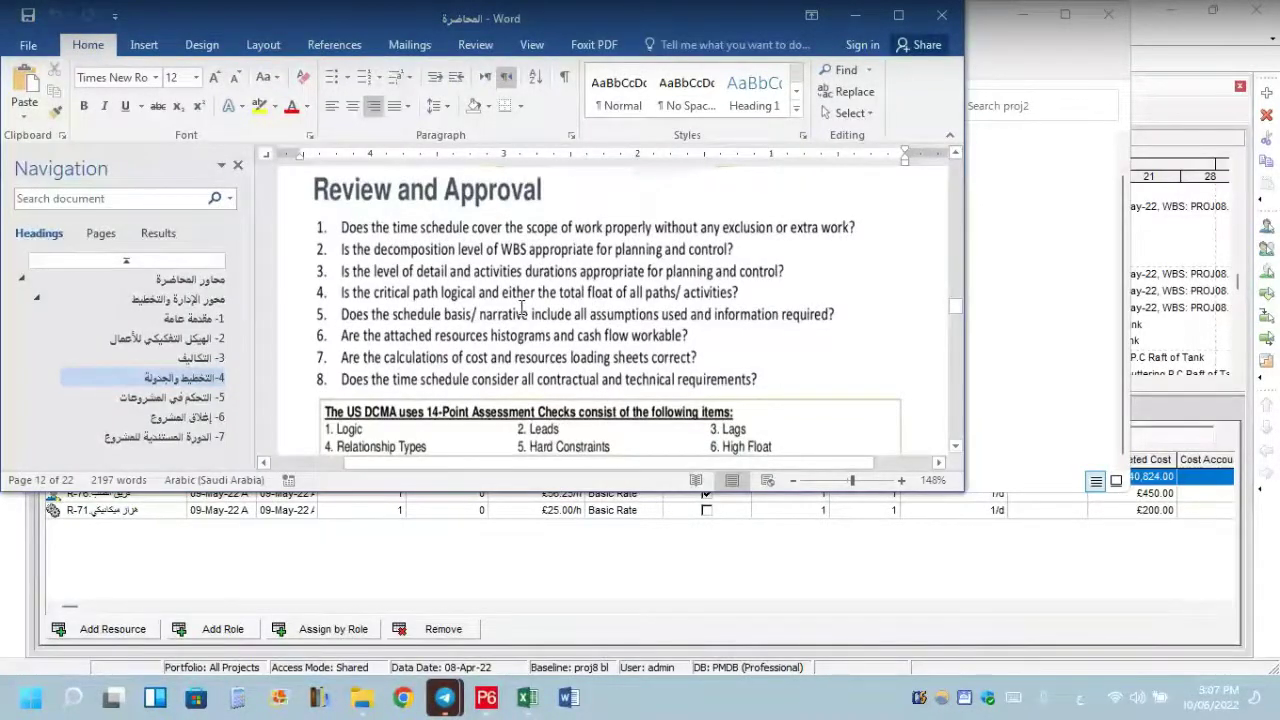
pyautogui.scroll(-10, 520, 307)
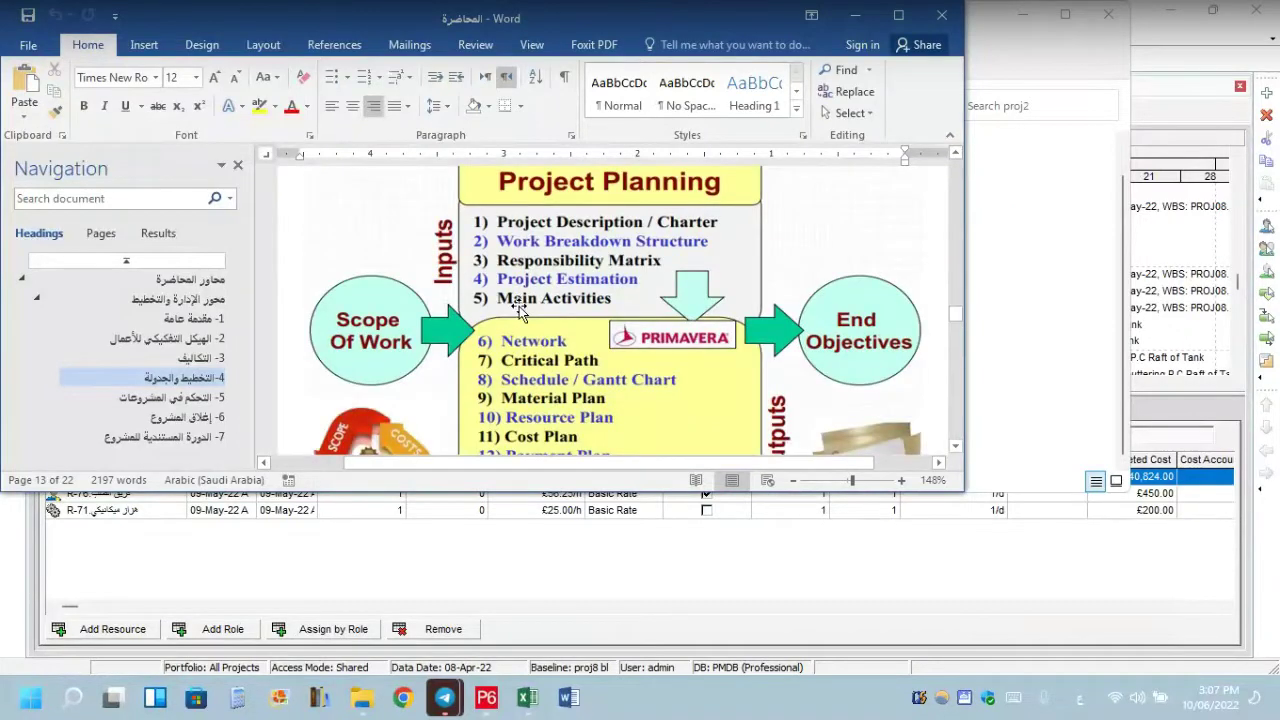